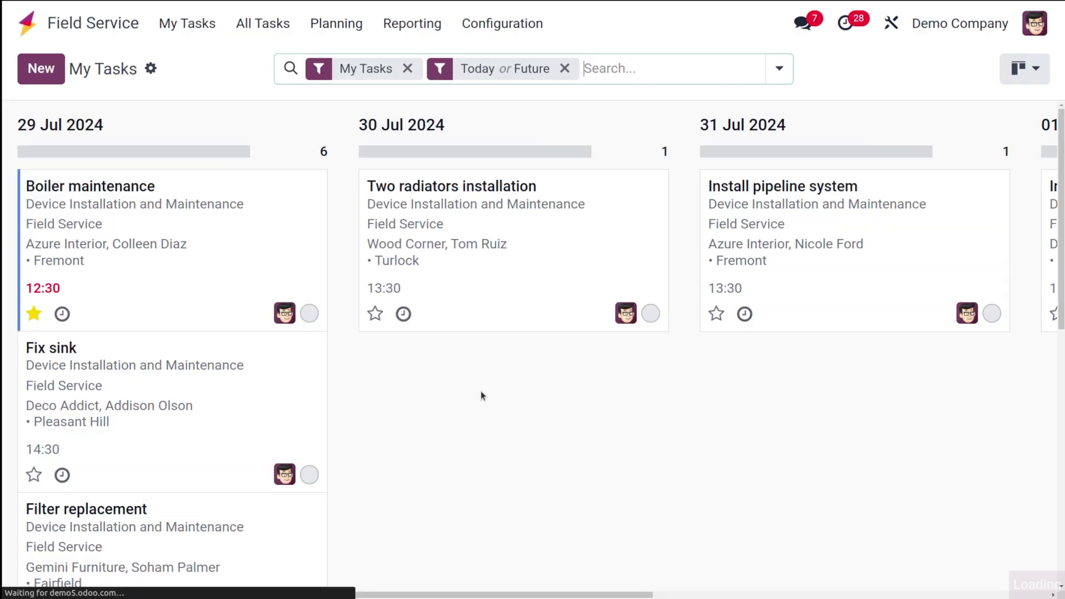
# Start a new task, check its available worksheet templates, then return to My Tasks
pyautogui.click(65, 71)
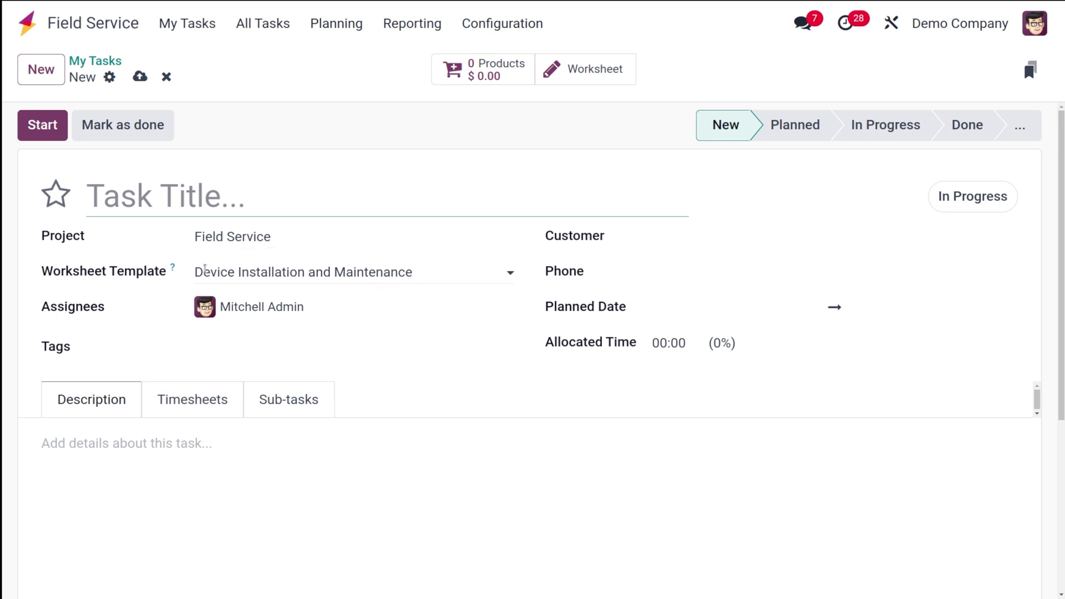
pyautogui.click(449, 277)
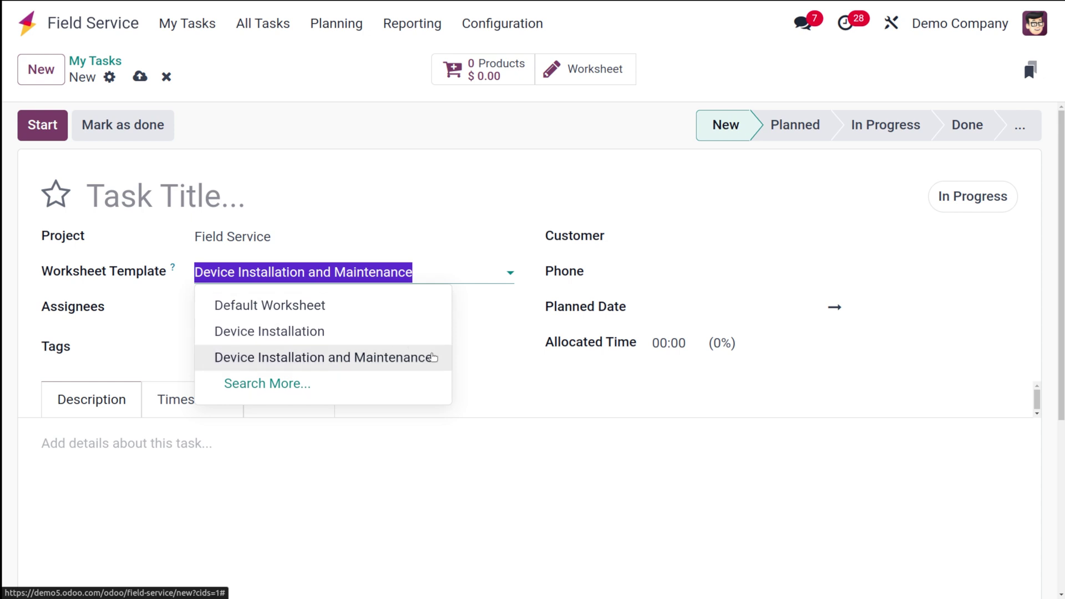
pyautogui.click(528, 395)
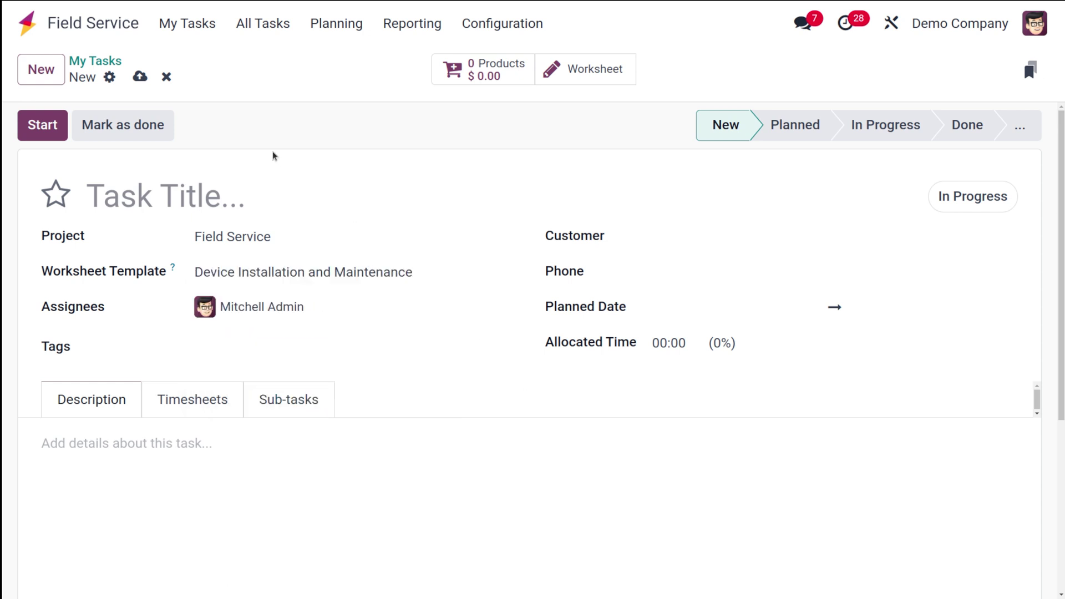
pyautogui.click(98, 62)
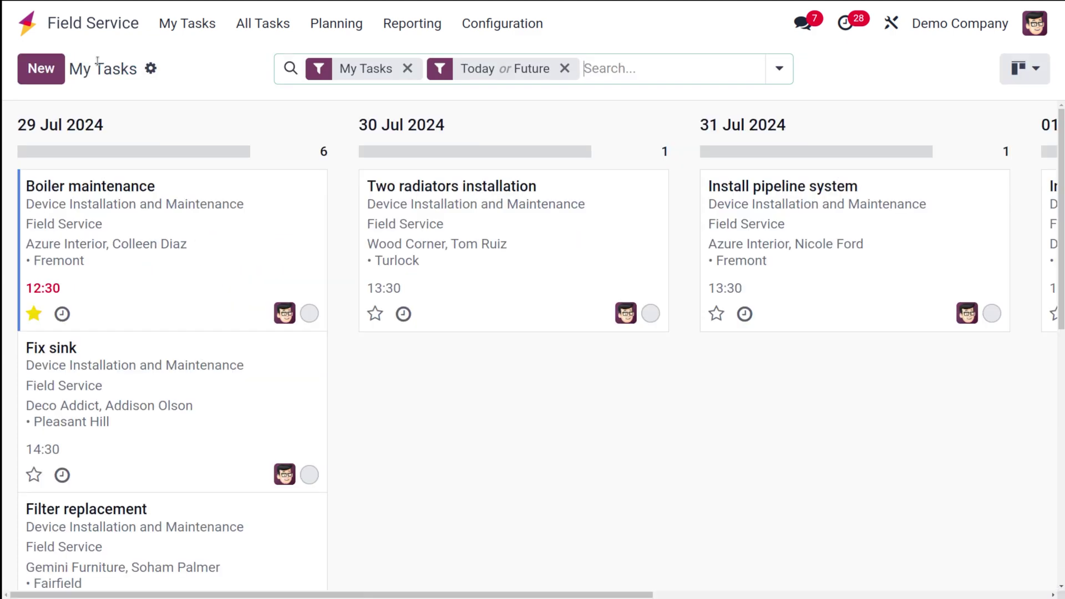
# Open the Boiler maintenance task's worksheet and scroll through its fields
pyautogui.scroll(-3, 142, 375)
pyautogui.scroll(3, 143, 374)
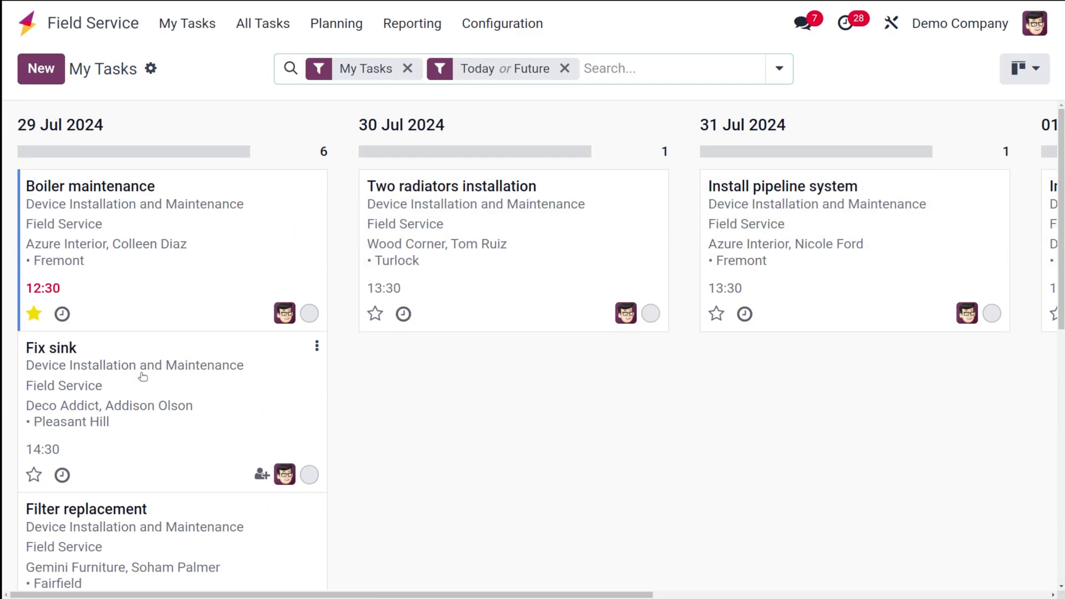
pyautogui.click(226, 253)
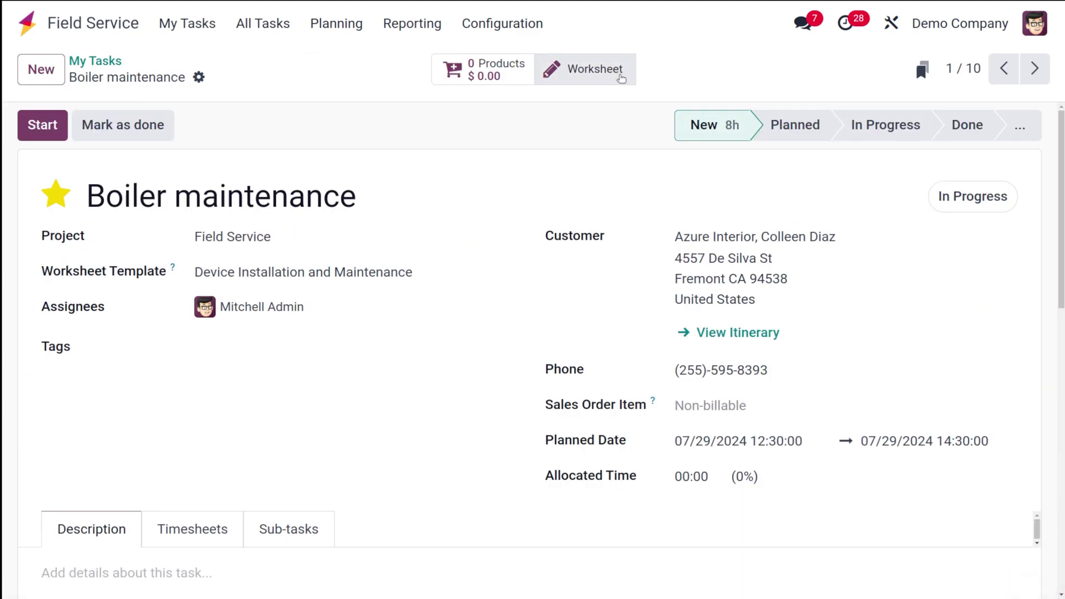
pyautogui.click(578, 83)
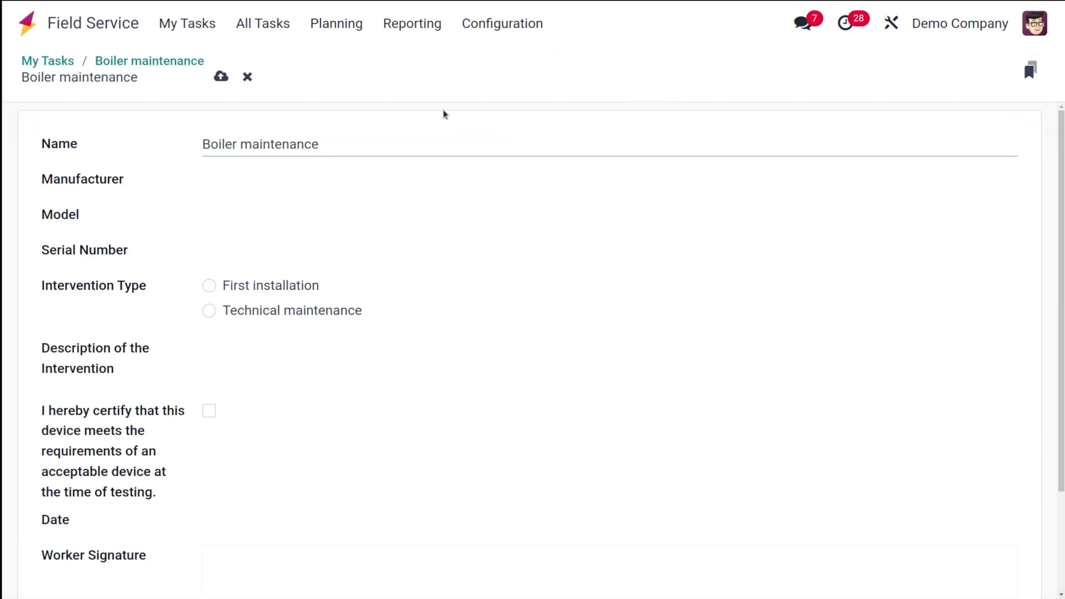
pyautogui.scroll(-3, 295, 499)
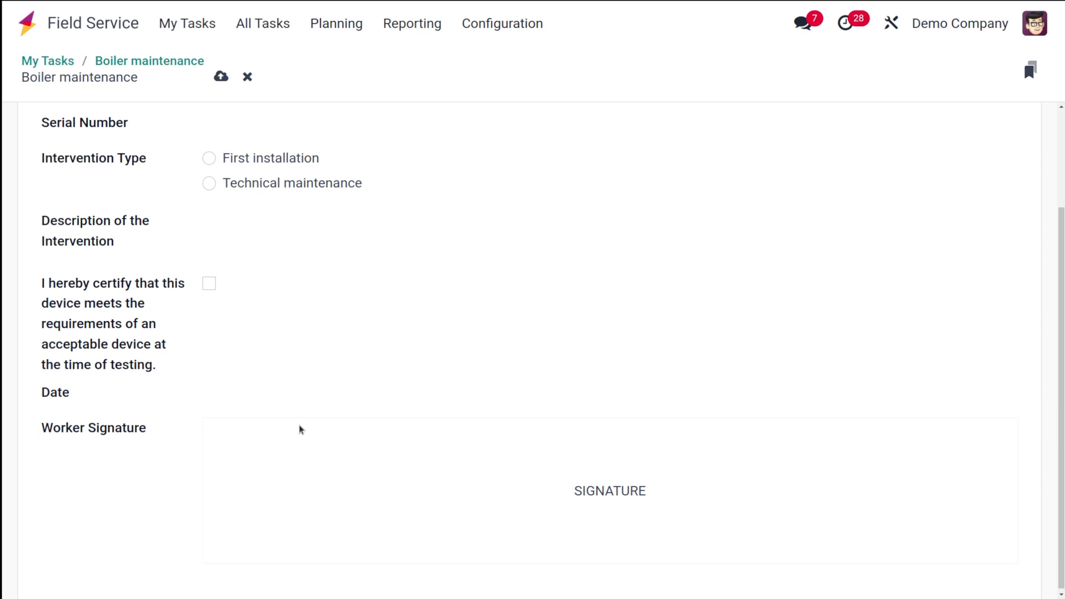
pyautogui.scroll(3, 319, 213)
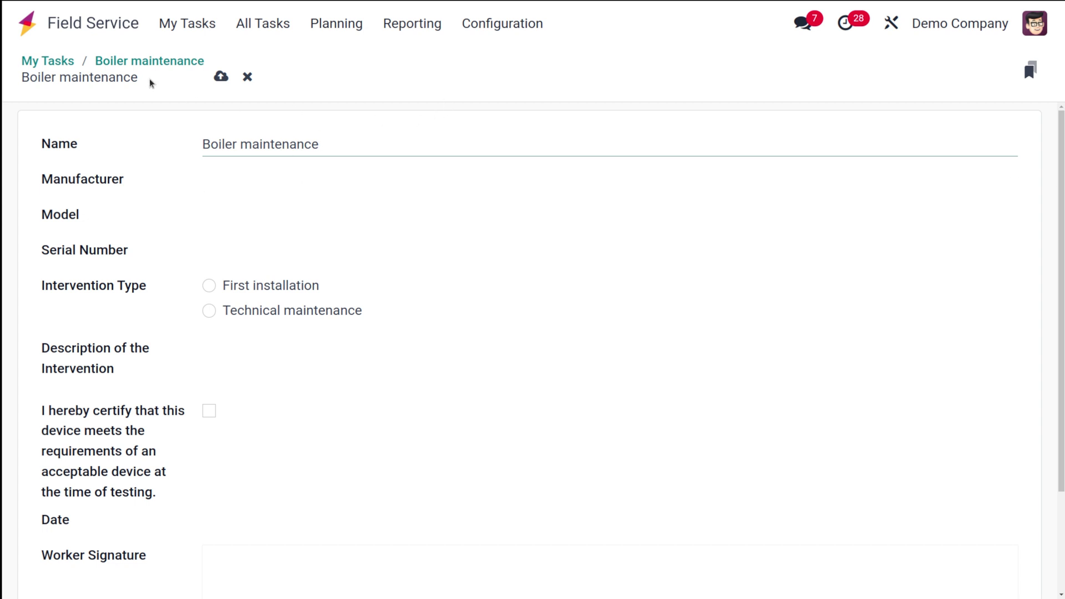
# Confirm Worksheets is enabled in Field Service Settings, then open Configuration > Worksheet Templates
pyautogui.click(506, 31)
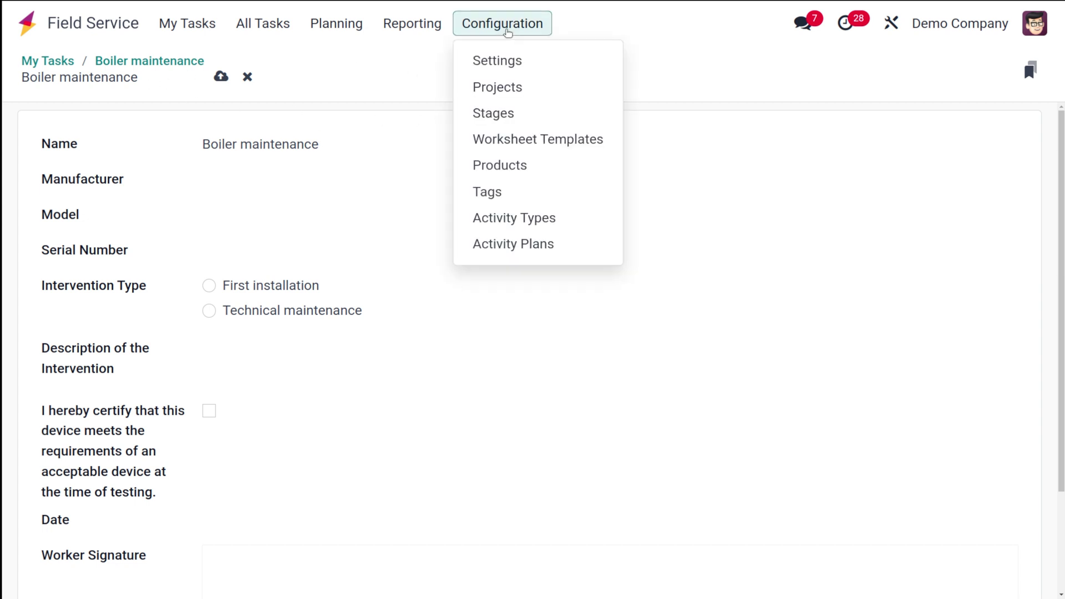
pyautogui.click(515, 69)
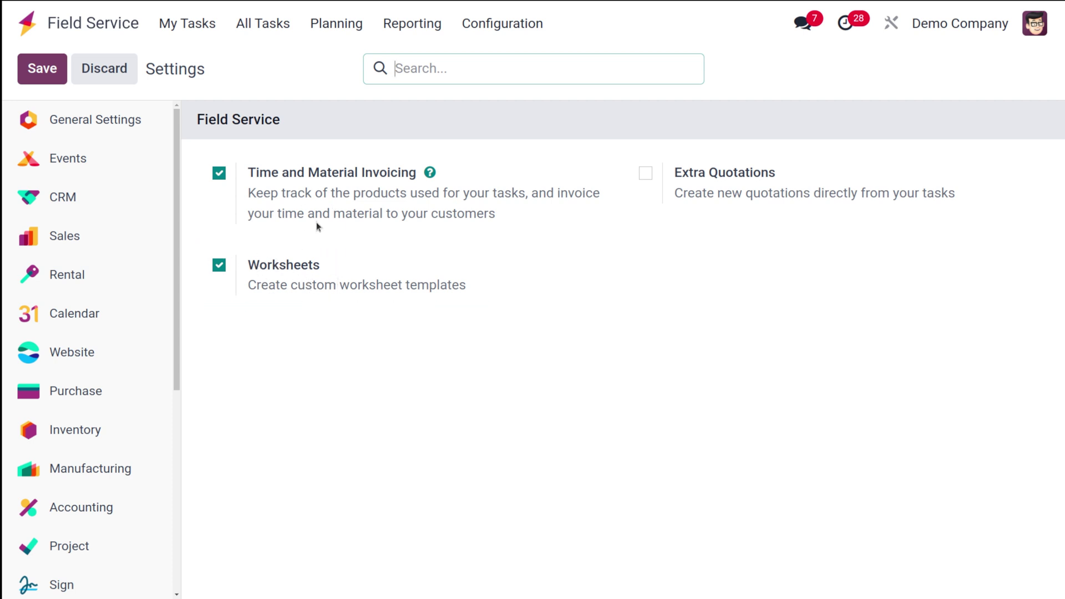
pyautogui.click(45, 67)
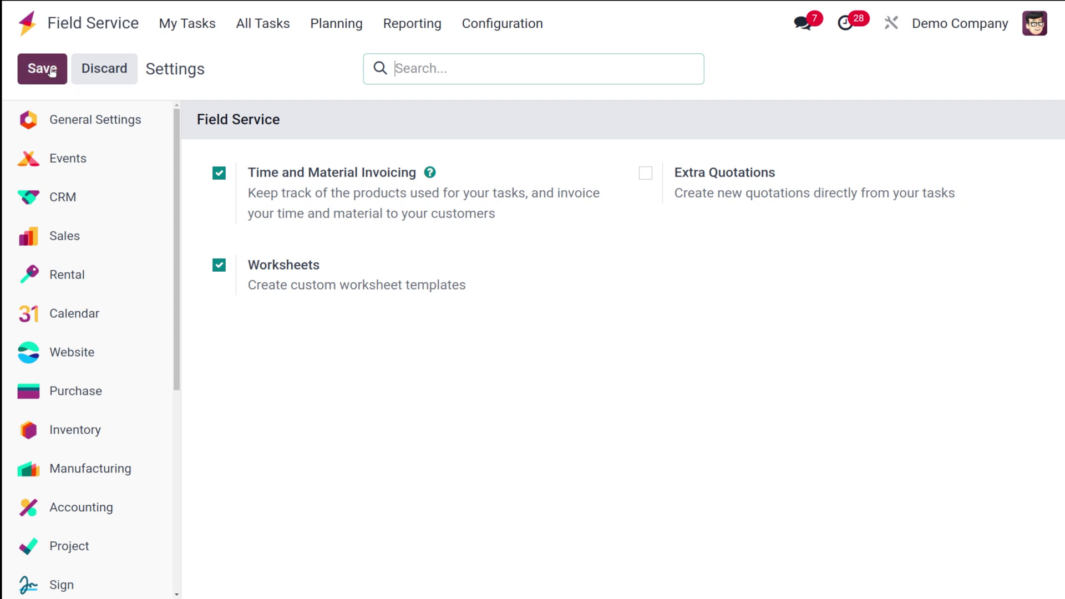
pyautogui.click(480, 32)
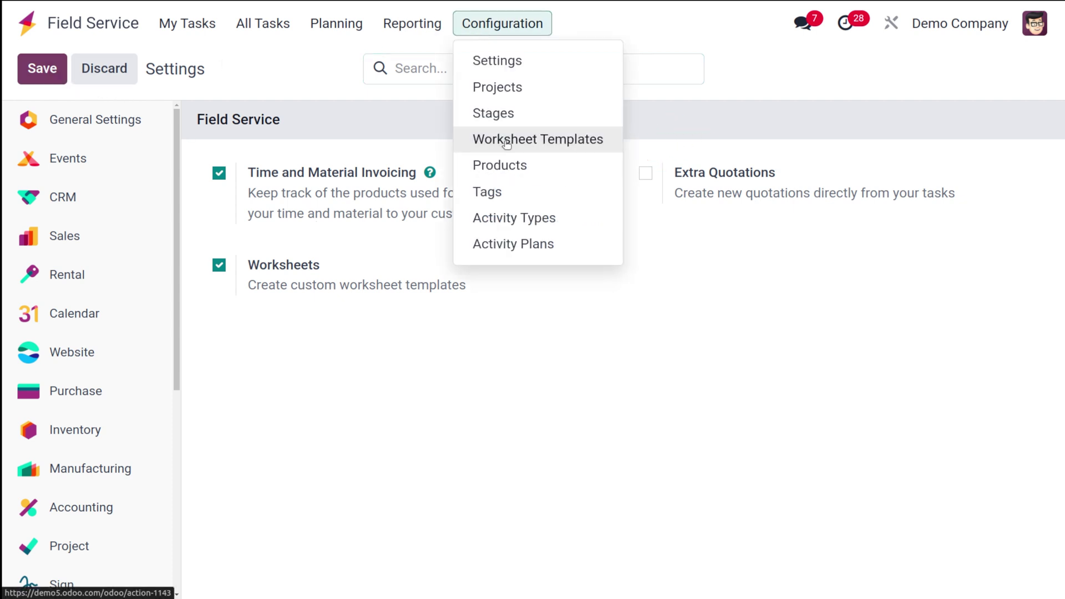
pyautogui.click(568, 143)
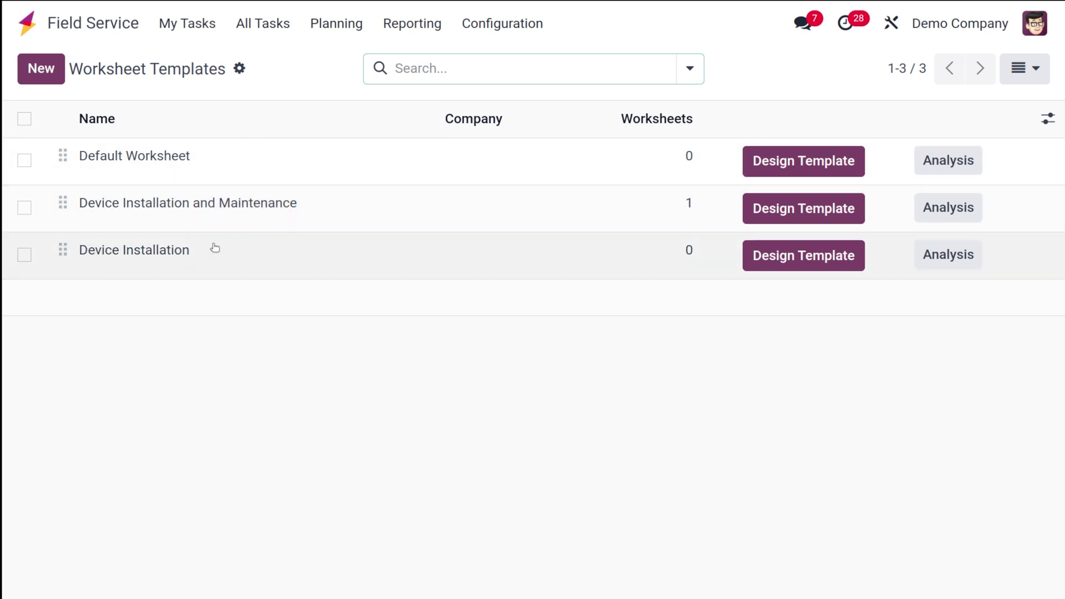
# Add and save a worksheet template named 'Maintenance', then open its Design Template view
pyautogui.click(43, 61)
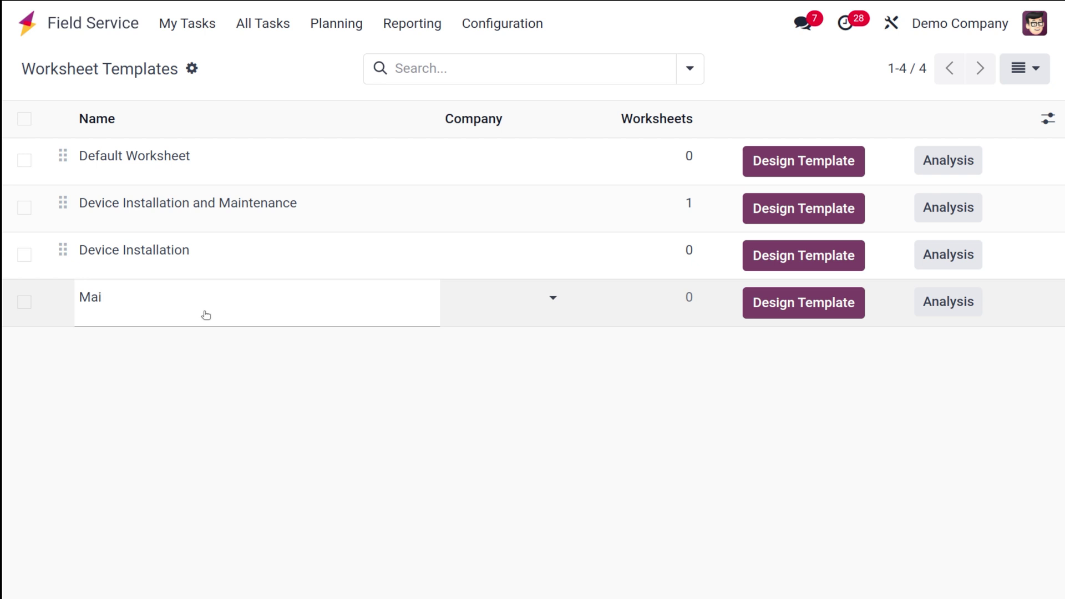
pyautogui.write('ance')
pyautogui.click(661, 371)
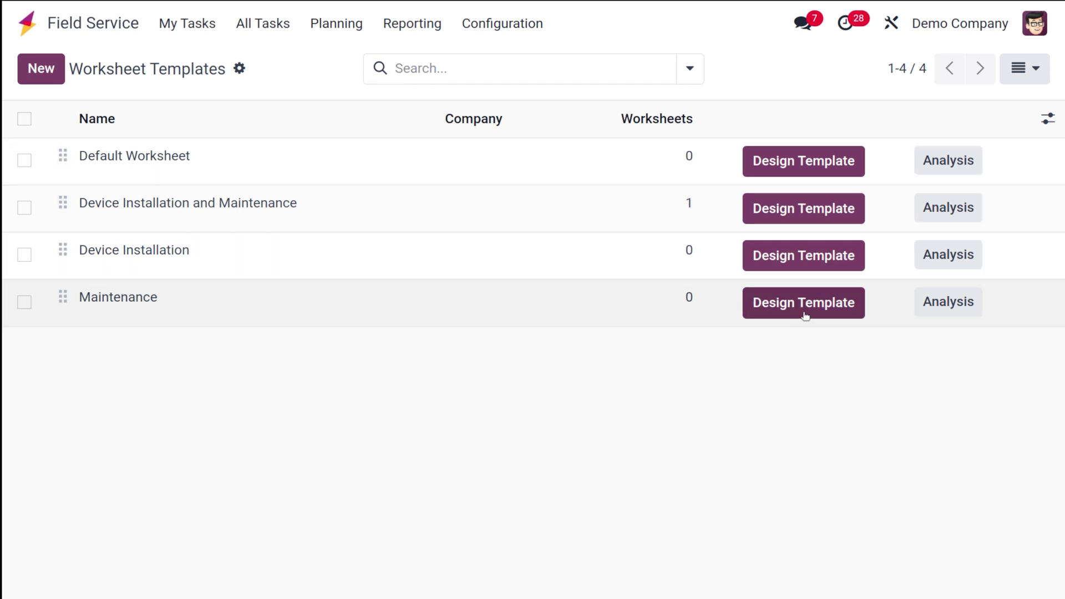
pyautogui.click(803, 313)
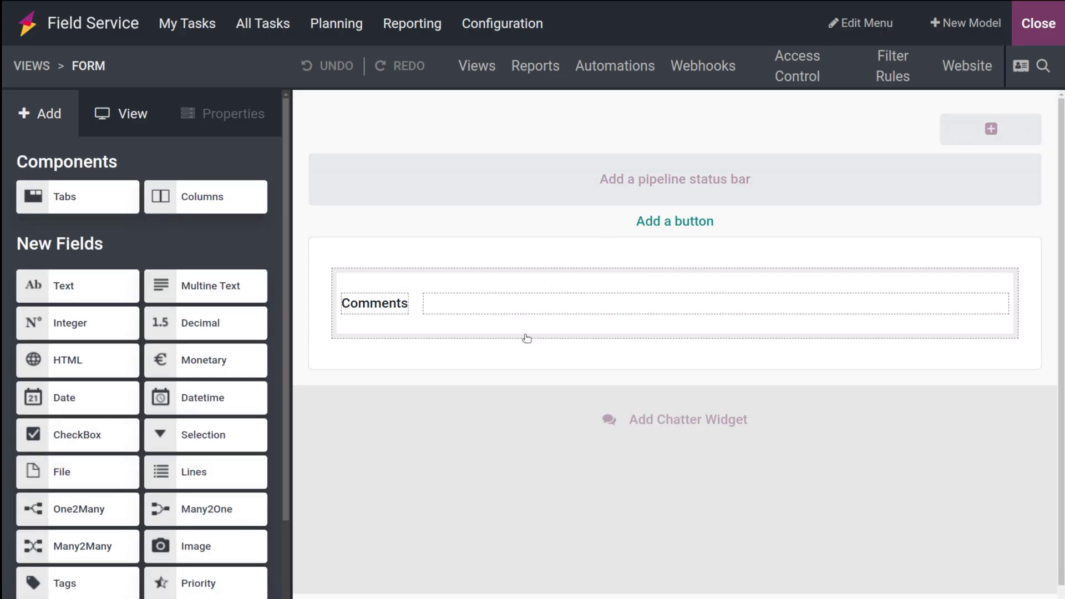
# Change the Comments field's label to 'worker' and apply the change
pyautogui.click(522, 423)
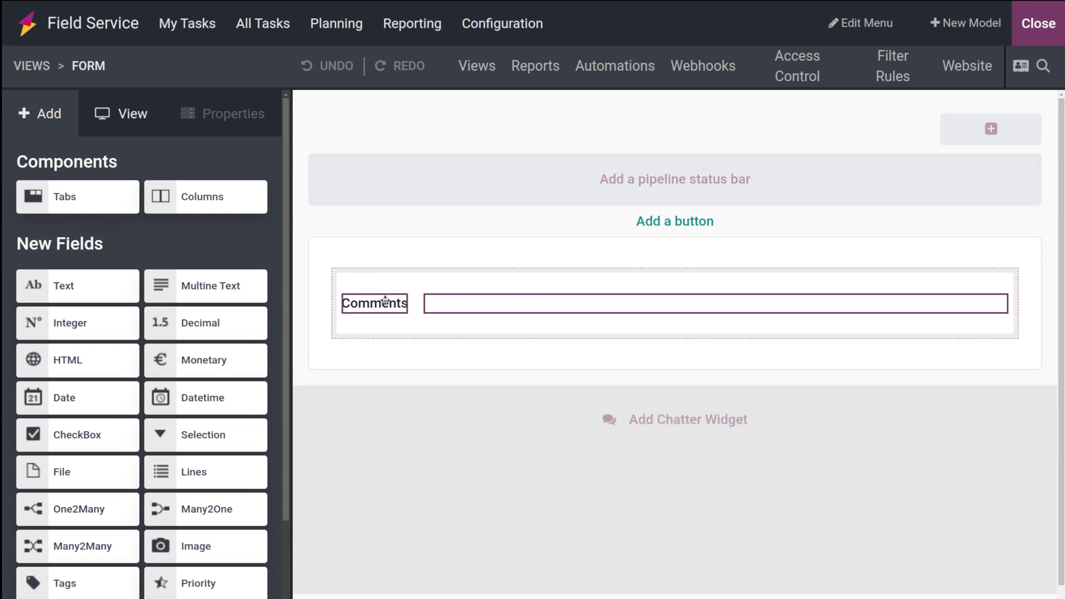
pyautogui.click(386, 301)
pyautogui.doubleClick(48, 284)
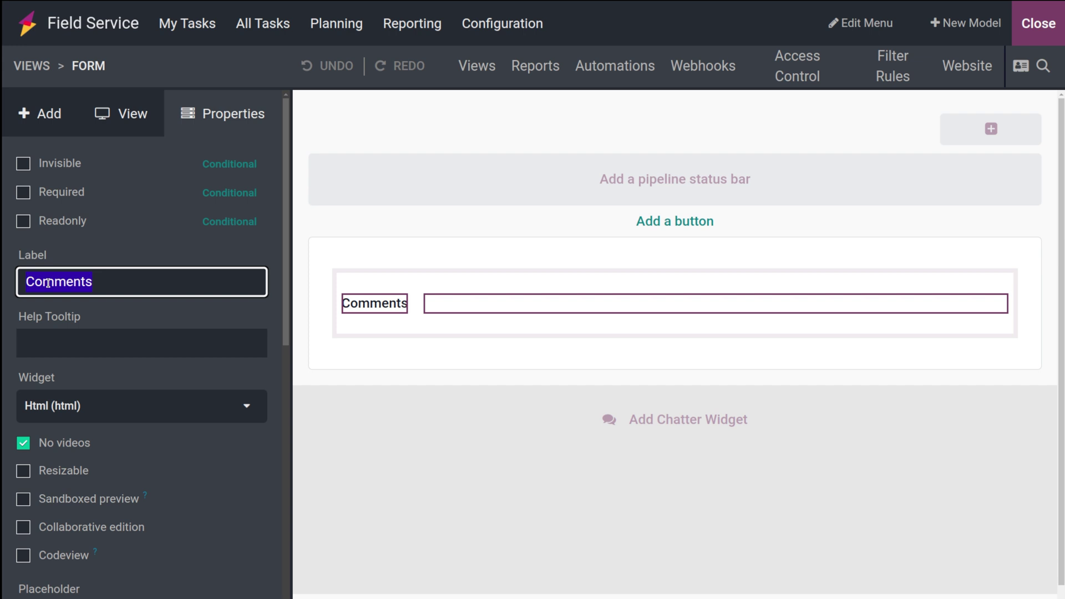
pyautogui.press('BackSpace')
pyautogui.write('worker')
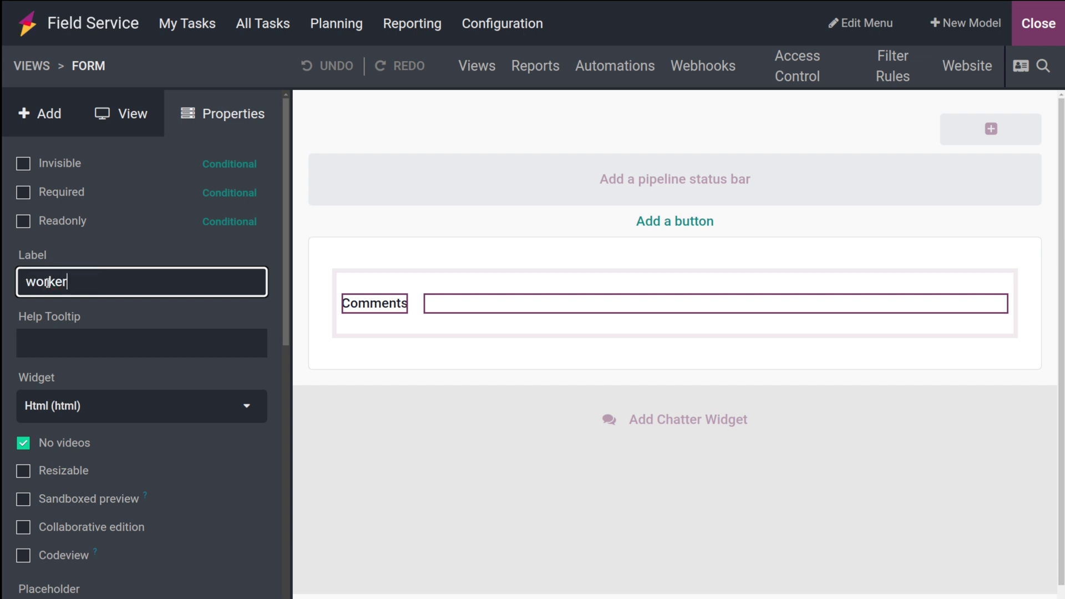
pyautogui.click(460, 401)
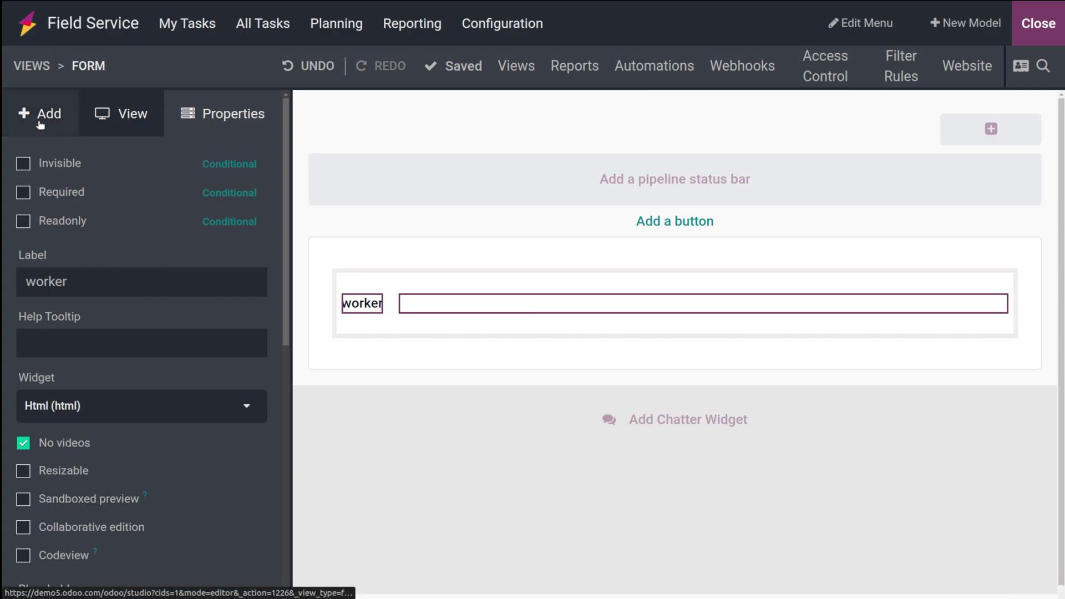
pyautogui.click(40, 116)
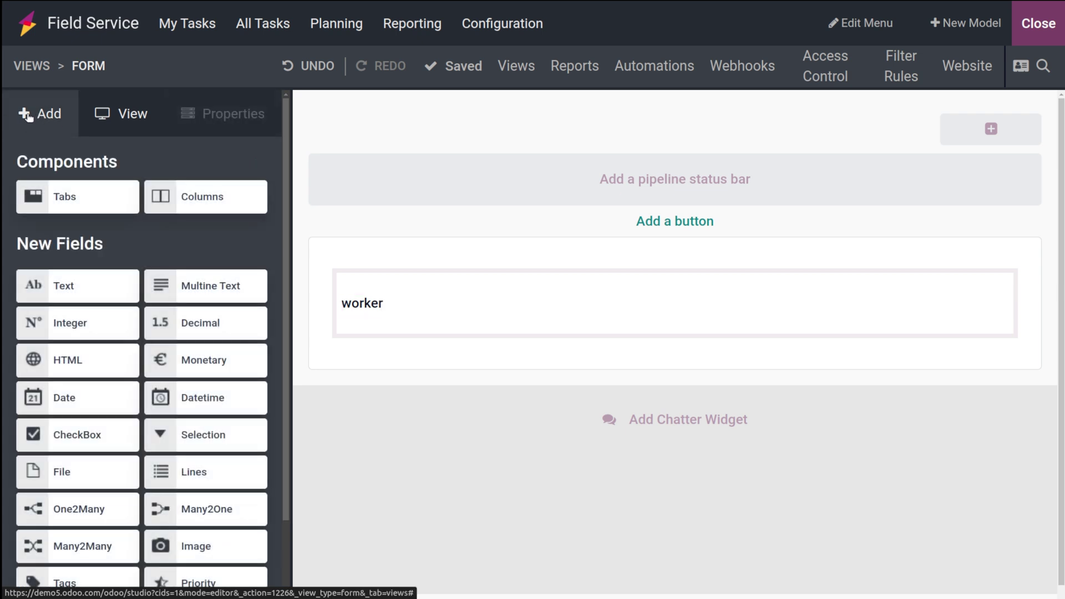
# Add a field labelled 'Date' below worker, then a signature field below Date
pyautogui.scroll(-2, 150, 451)
pyautogui.scroll(2, 145, 460)
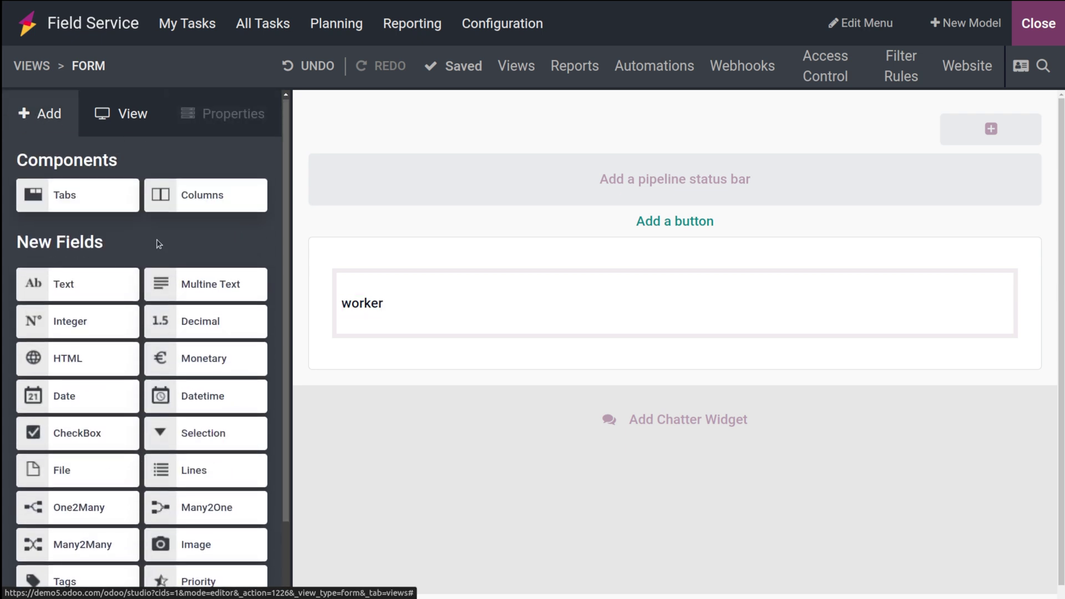
pyautogui.scroll(-2, 59, 425)
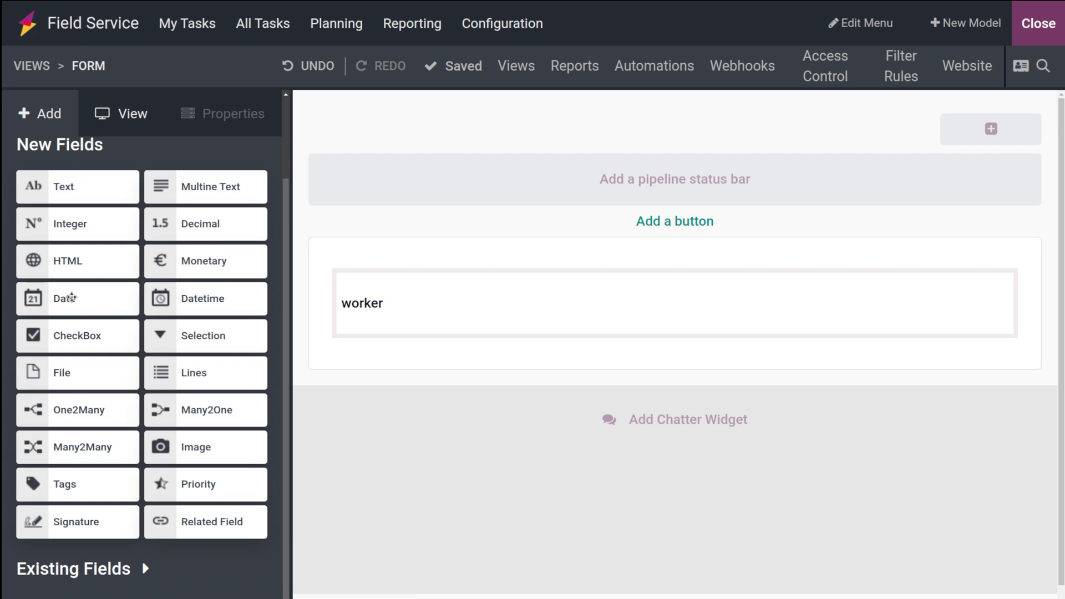
pyautogui.moveTo(125, 295); pyautogui.dragTo(505, 336)
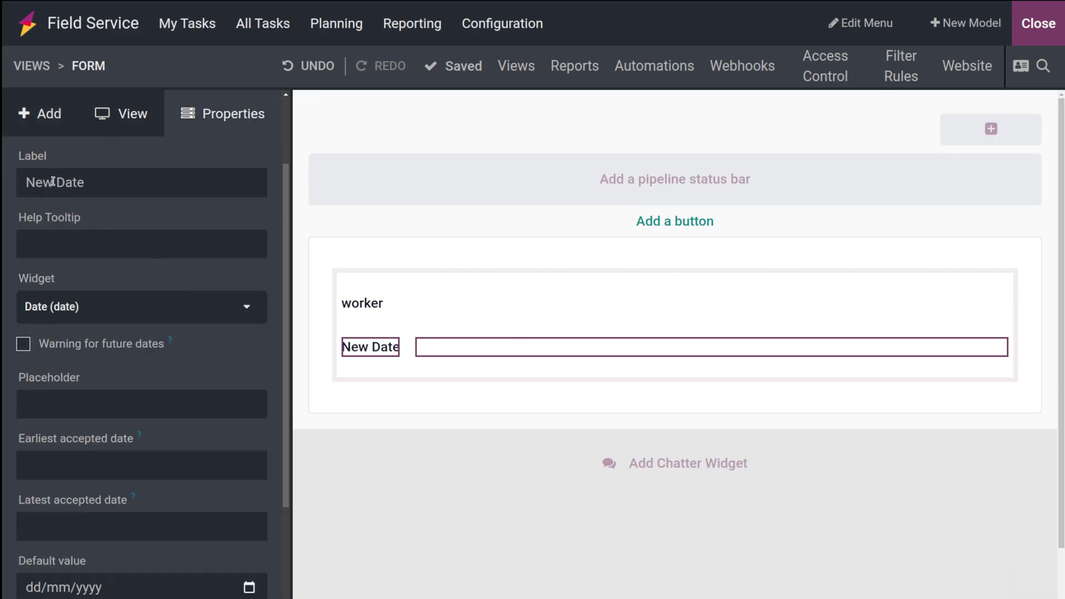
pyautogui.moveTo(53, 182); pyautogui.dragTo(2, 166)
pyautogui.press('BackSpace')
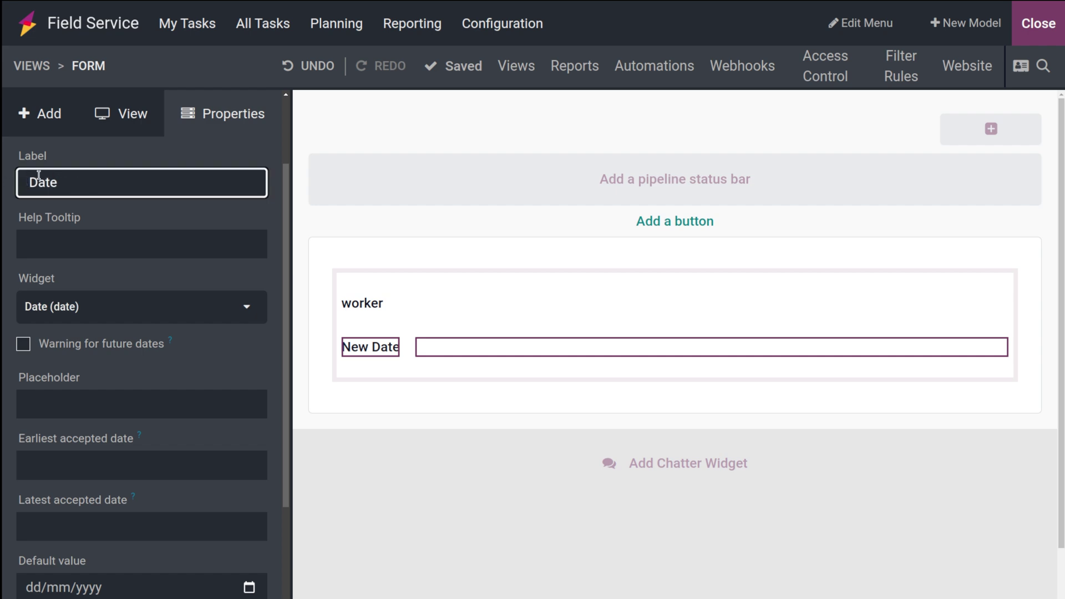
pyautogui.click(350, 382)
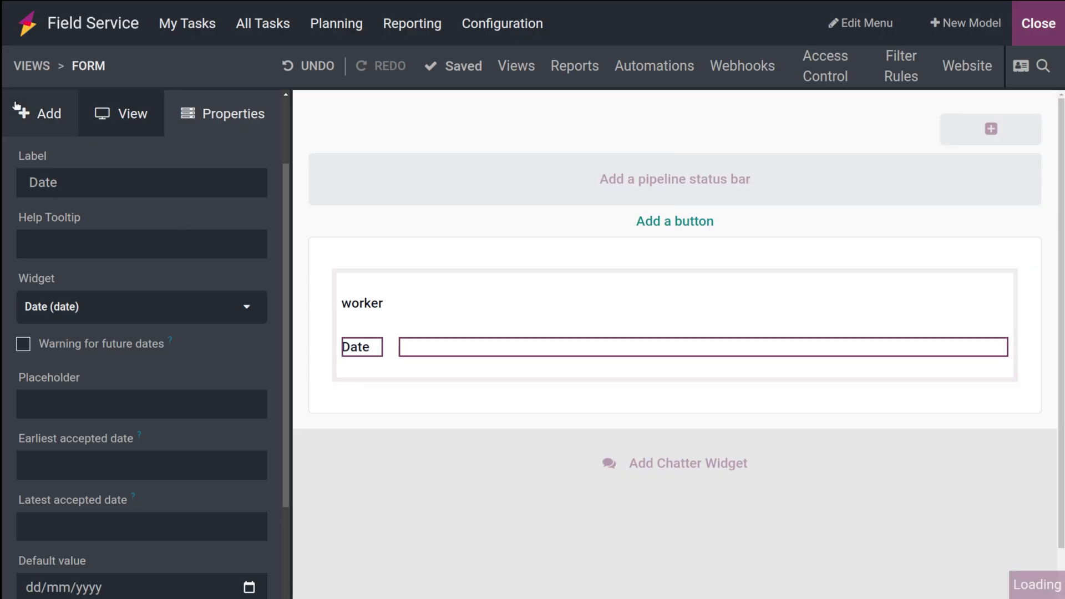
pyautogui.click(17, 107)
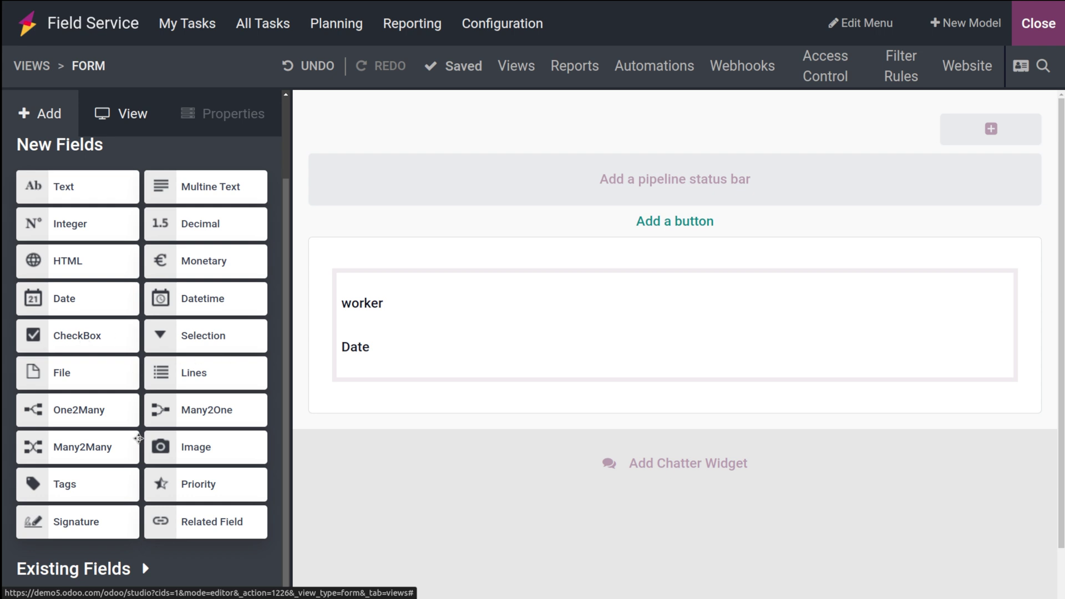
pyautogui.moveTo(119, 528)
pyautogui.mouseDown()
pyautogui.moveTo(480, 373)
pyautogui.moveTo(504, 391)
pyautogui.moveTo(457, 373)
pyautogui.moveTo(415, 380)
pyautogui.mouseUp()
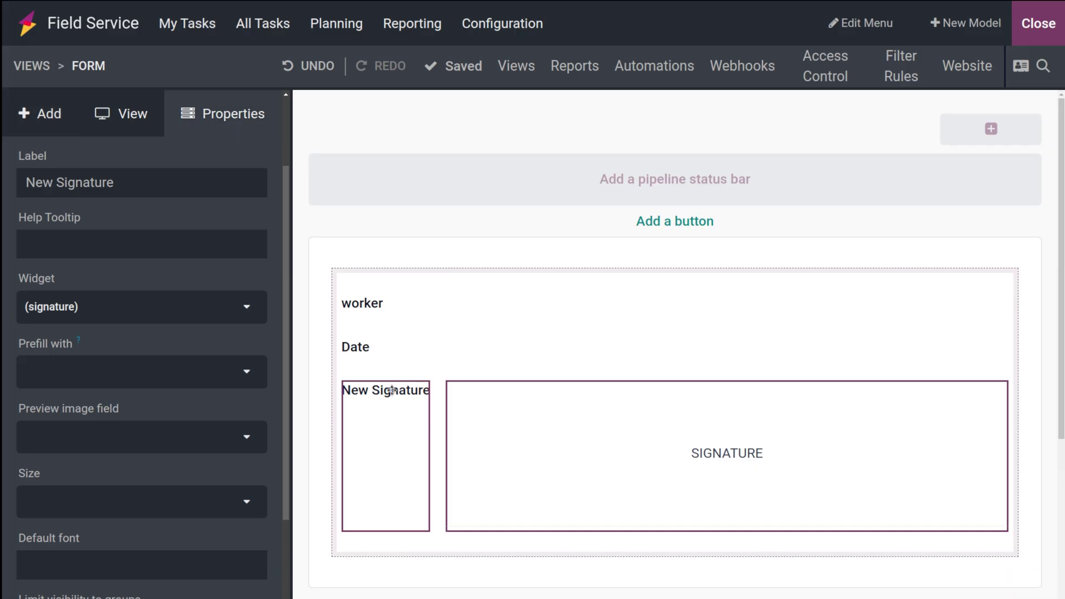
# Replace the signature field's 'New Signature' label with 'worker's Sign' and commit it
pyautogui.tripleClick(60, 178)
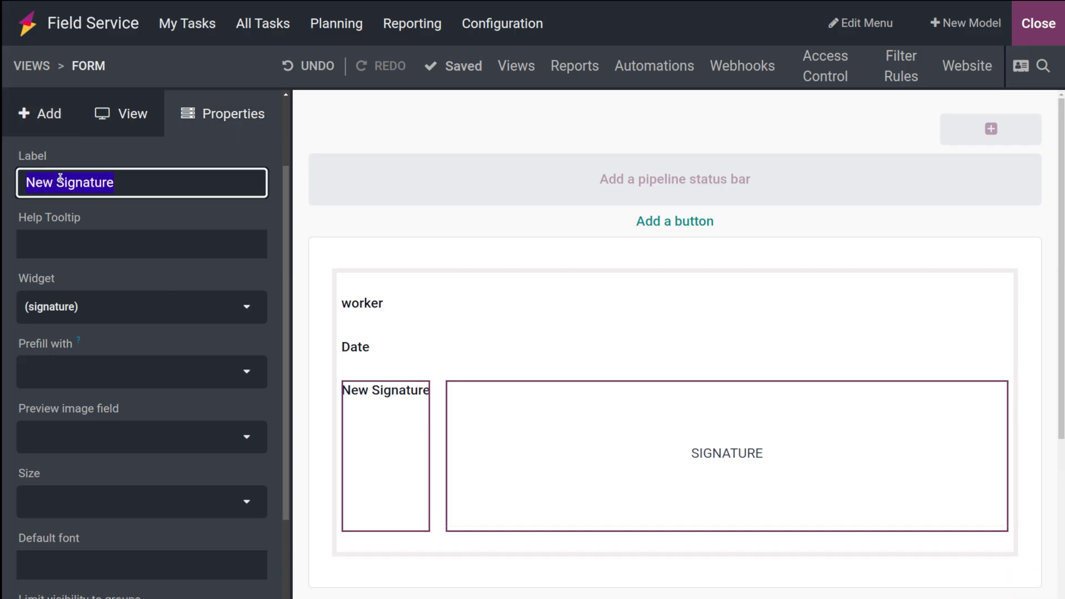
pyautogui.write('work')
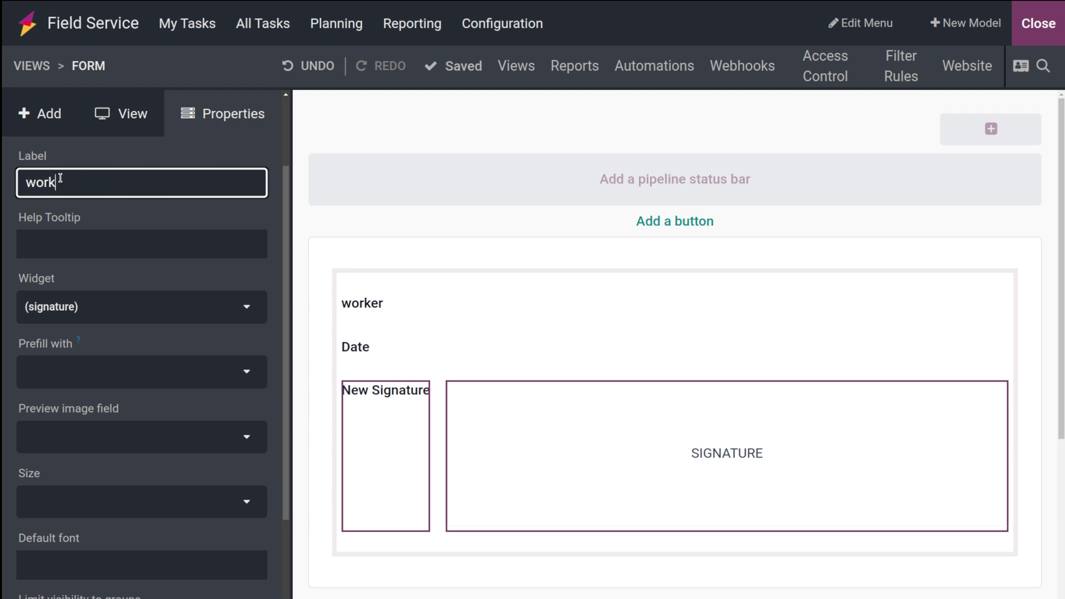
pyautogui.write('orrk')
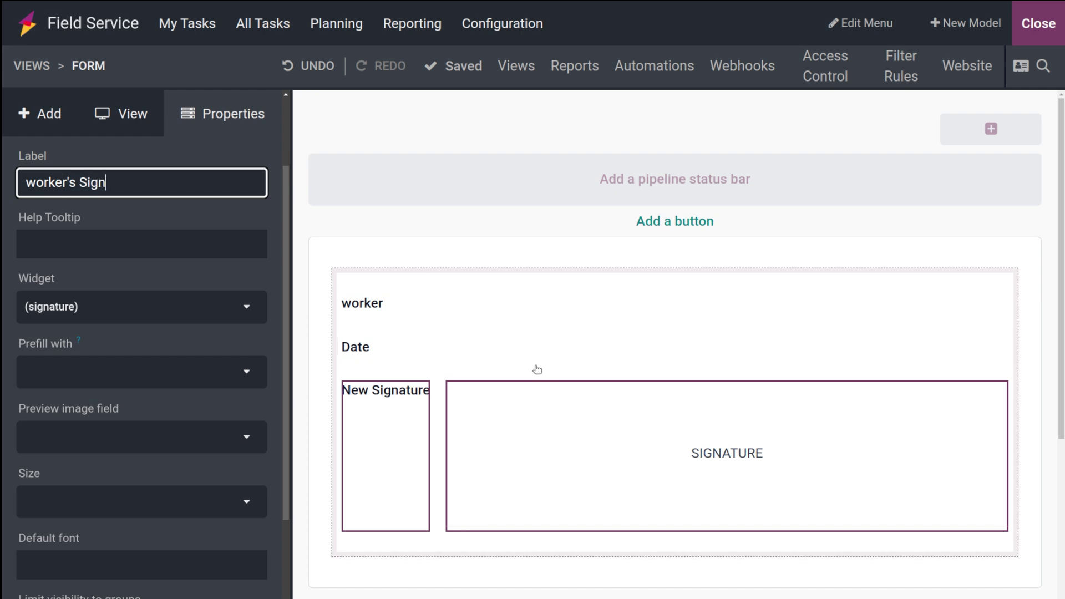
pyautogui.click(484, 566)
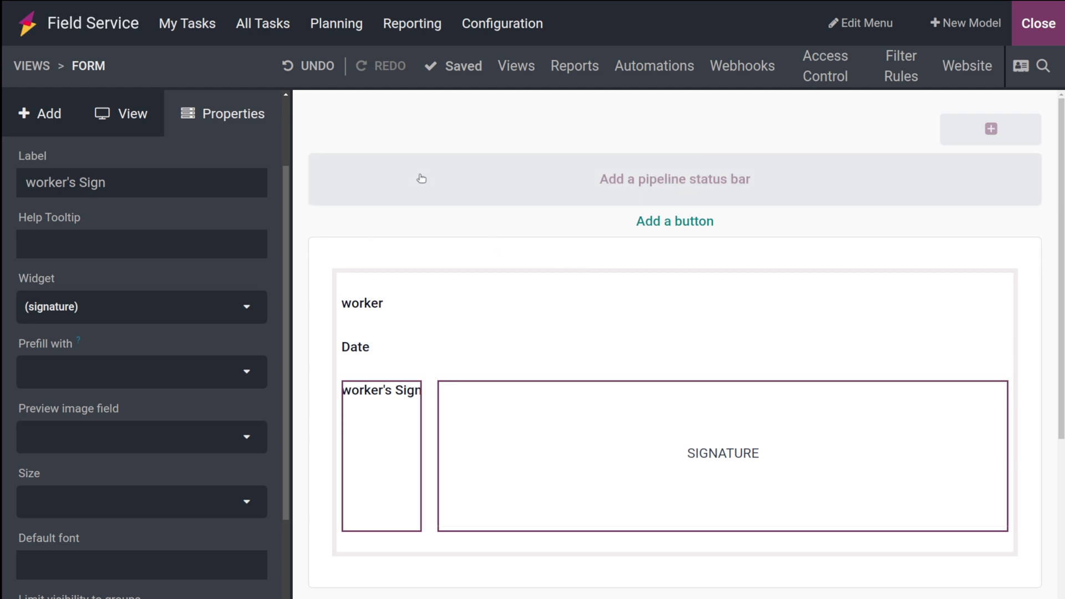
pyautogui.scroll(-4, 498, 307)
pyautogui.scroll(4, 497, 306)
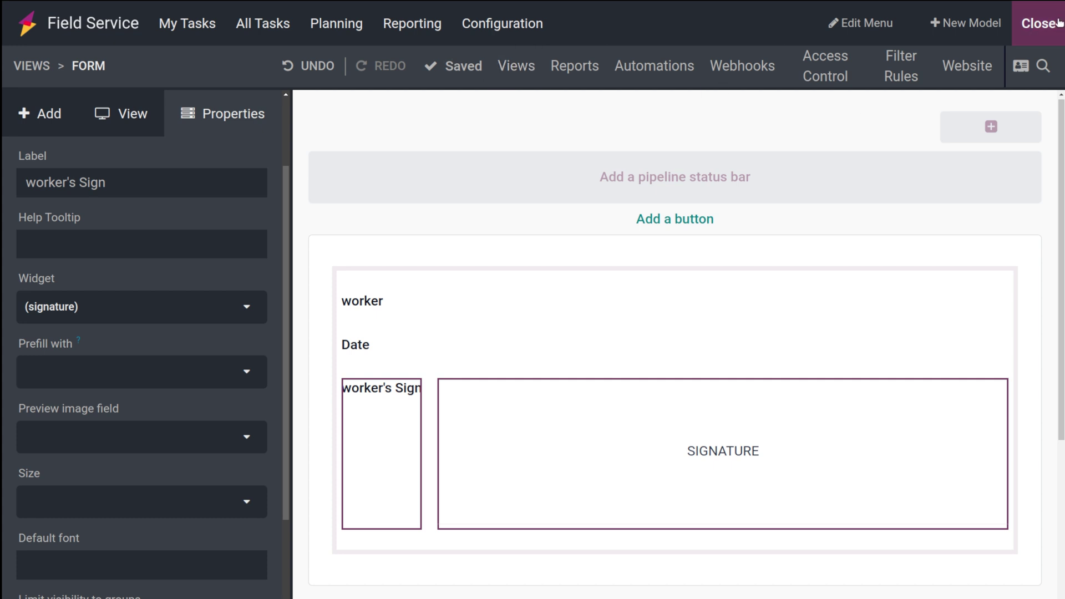
# Close Studio, briefly reopen the Maintenance form design, then close it again
pyautogui.click(1041, 22)
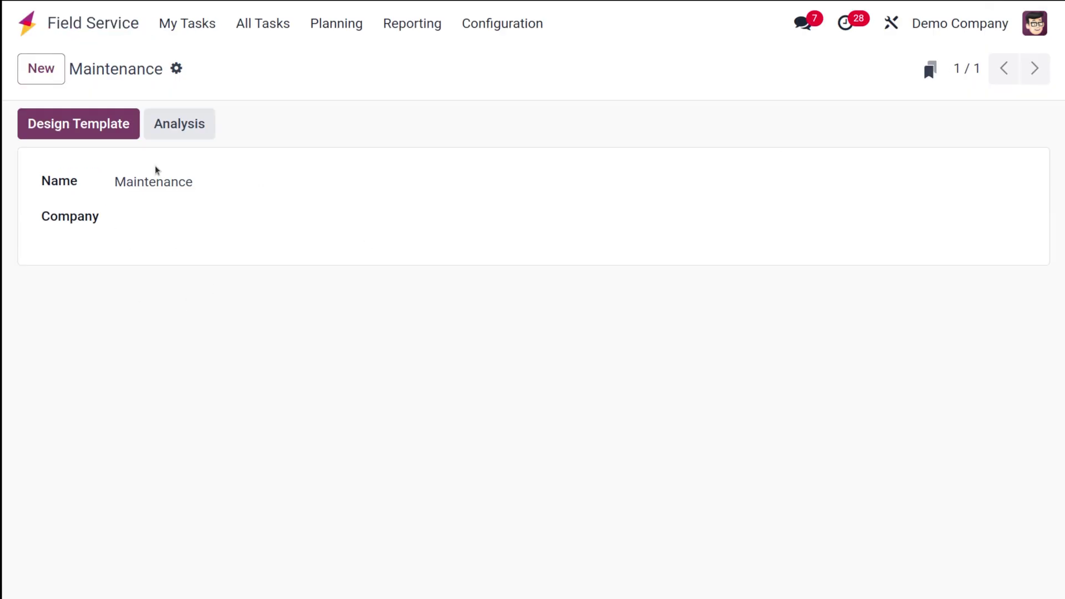
pyautogui.click(101, 126)
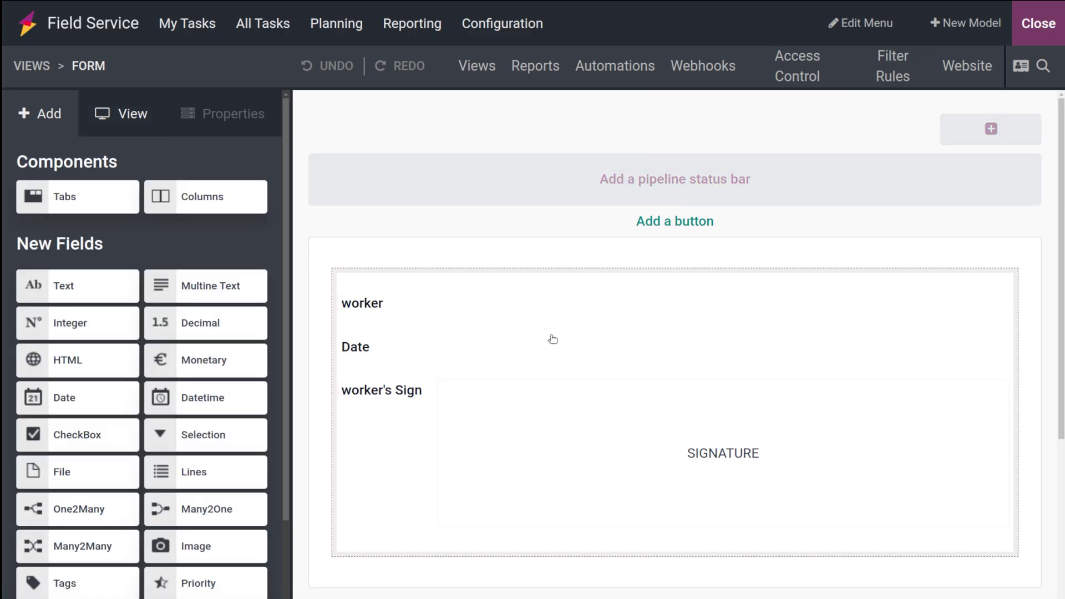
pyautogui.click(1042, 26)
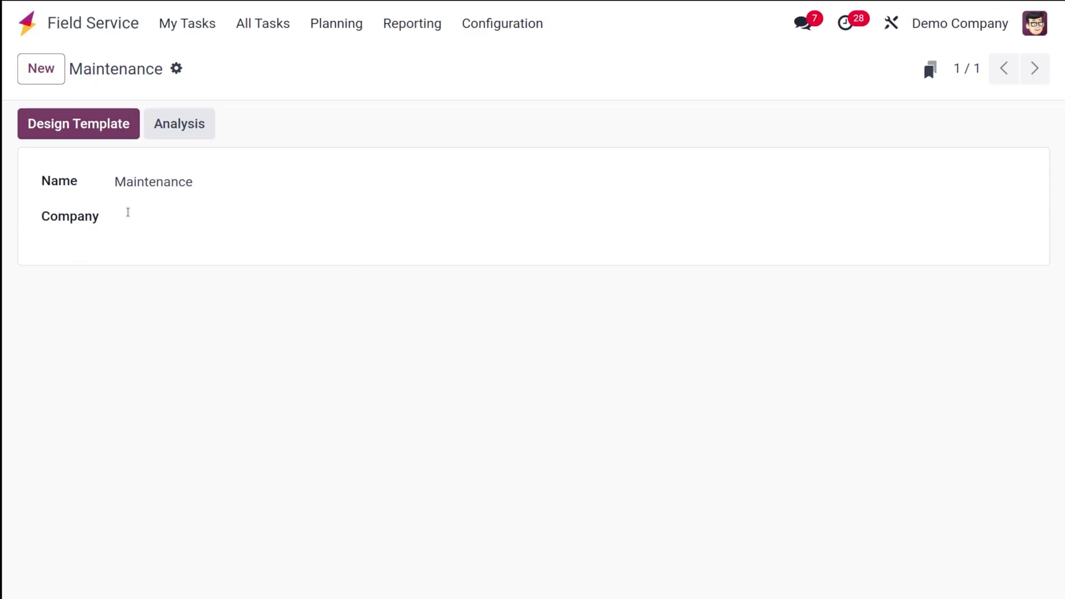
# Create a new task from My Tasks > Tasks titled 'Oven Repair'
pyautogui.click(188, 26)
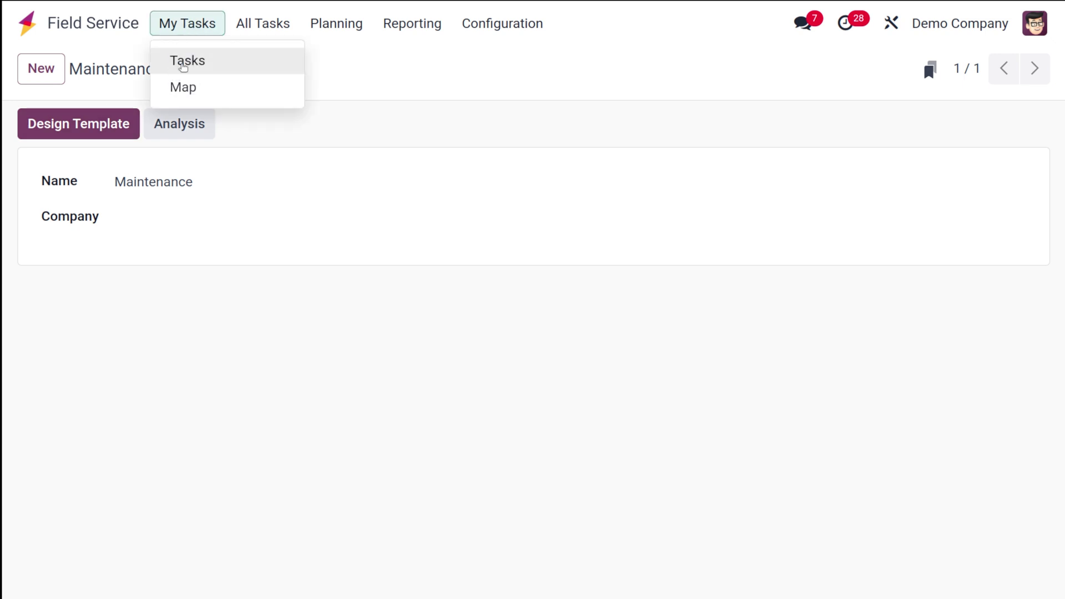
pyautogui.click(185, 59)
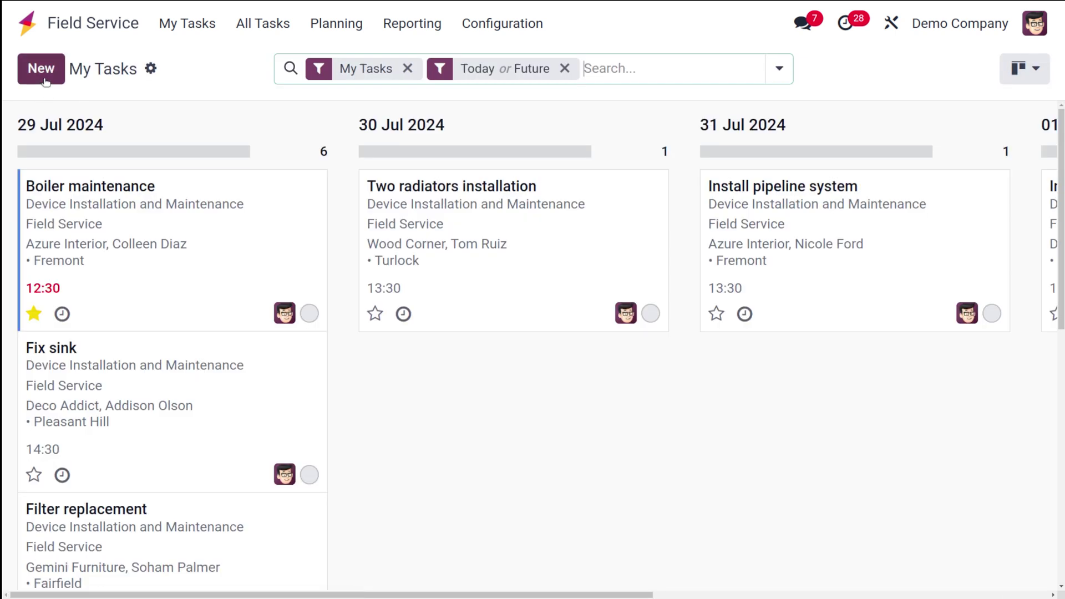
pyautogui.click(46, 76)
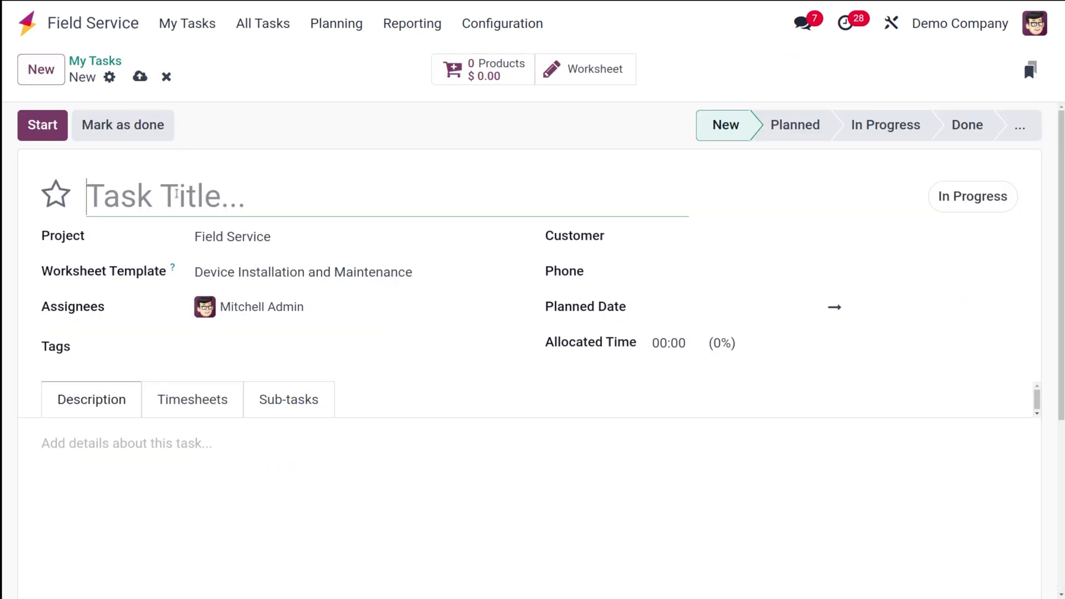
pyautogui.write('Oven')
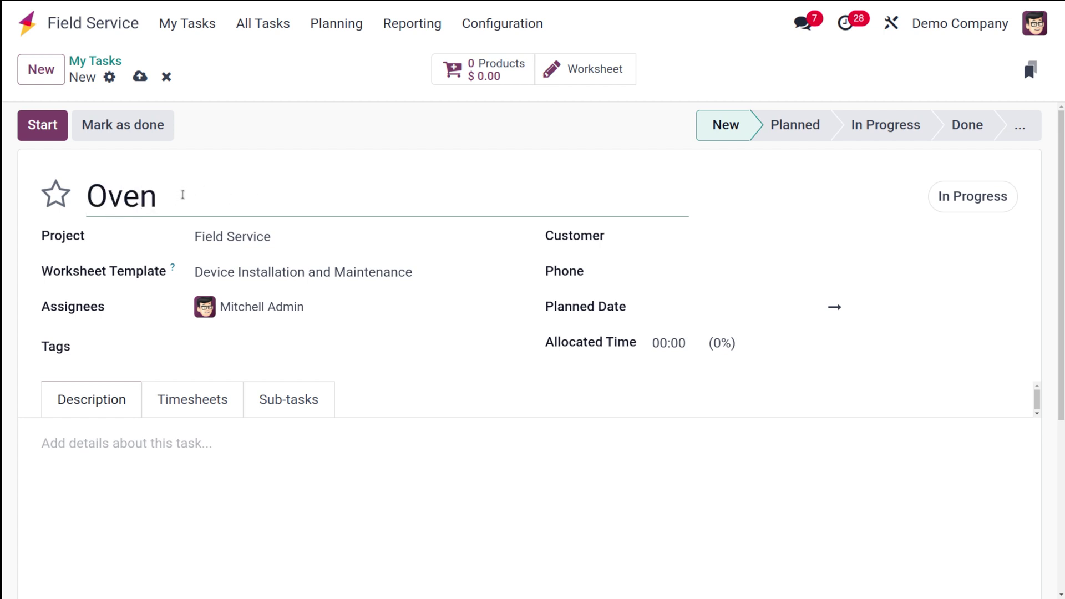
pyautogui.write(' Repair')
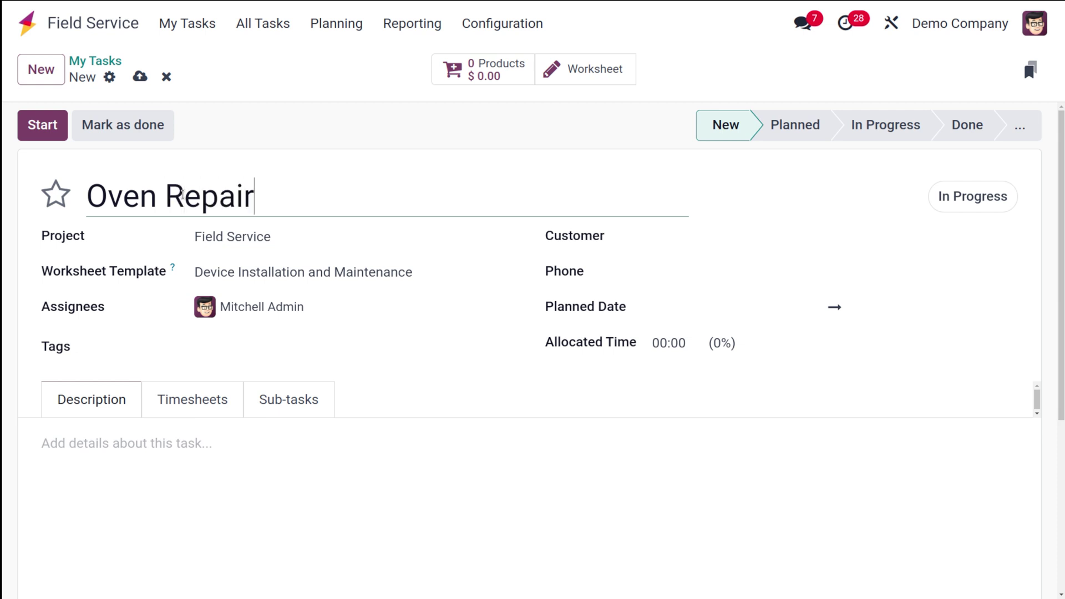
# Choose customer Azure Interior and worksheet template Maintenance, then save and open the worksheet
pyautogui.click(715, 236)
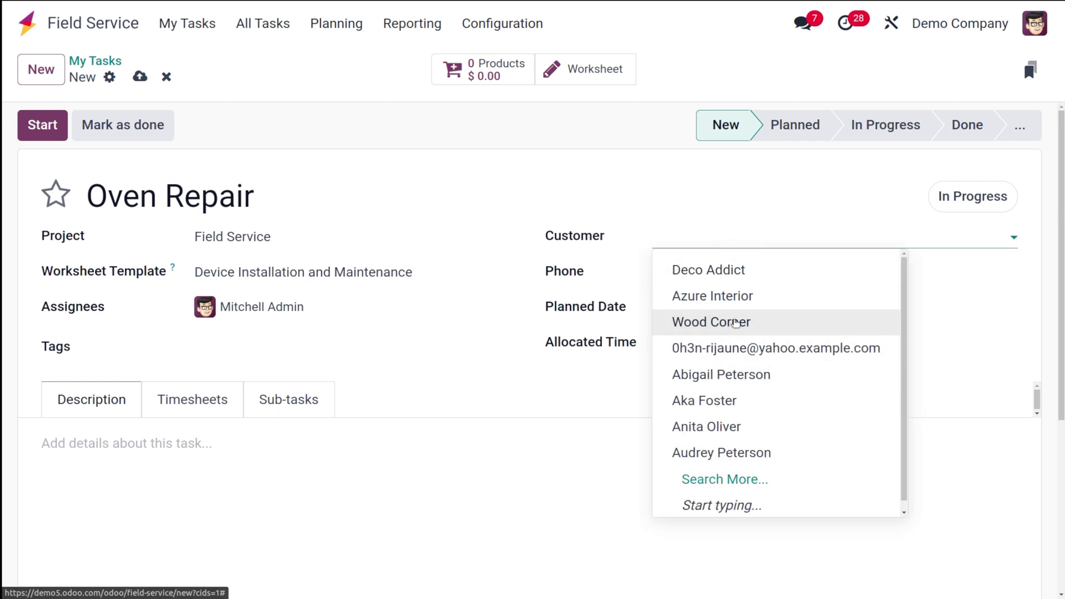
pyautogui.click(744, 294)
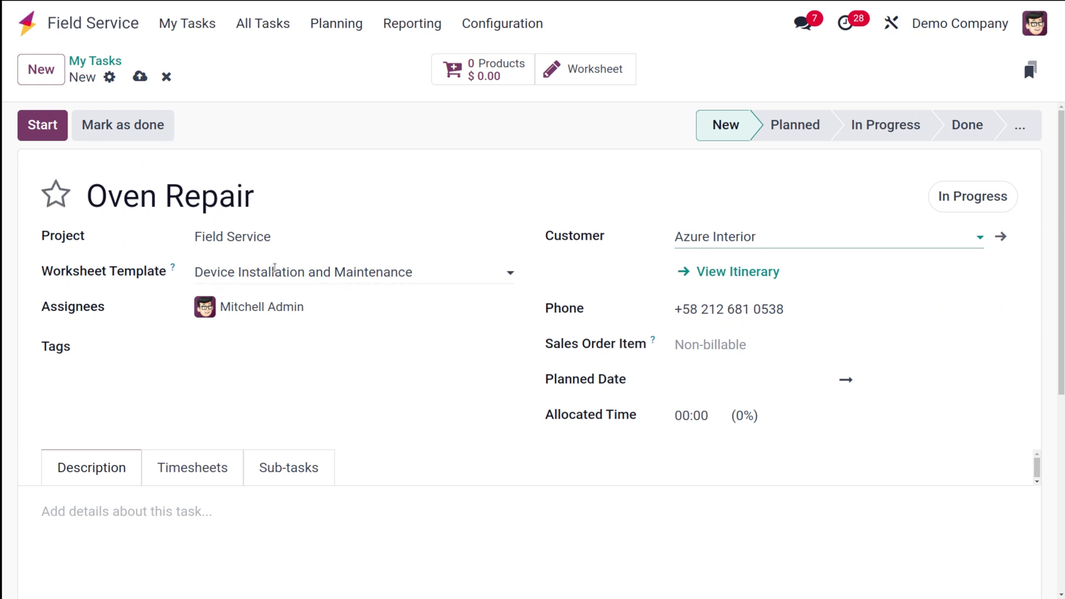
pyautogui.click(438, 267)
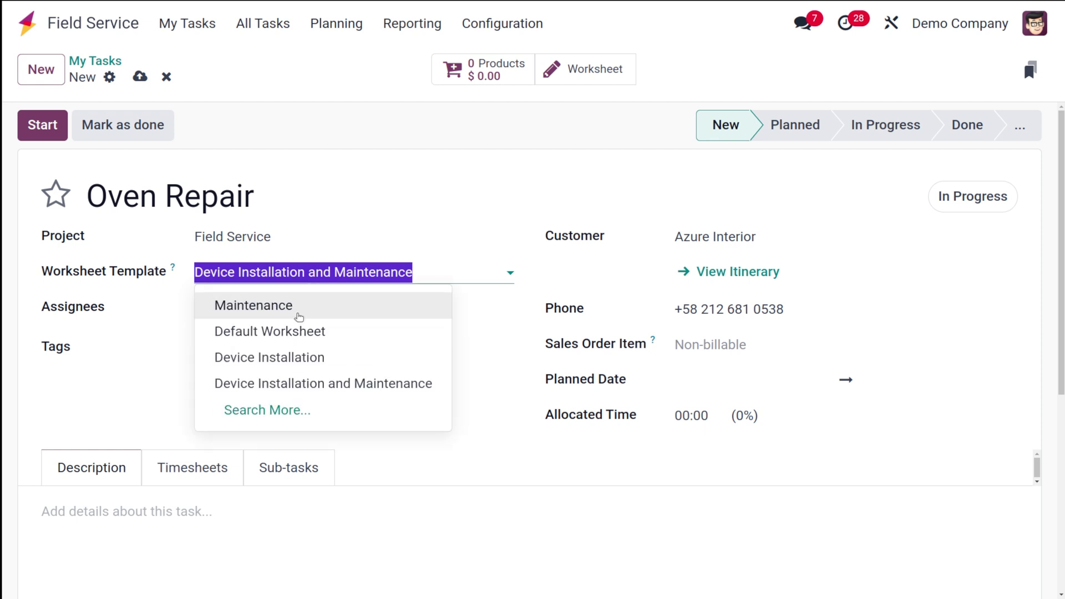
pyautogui.click(298, 316)
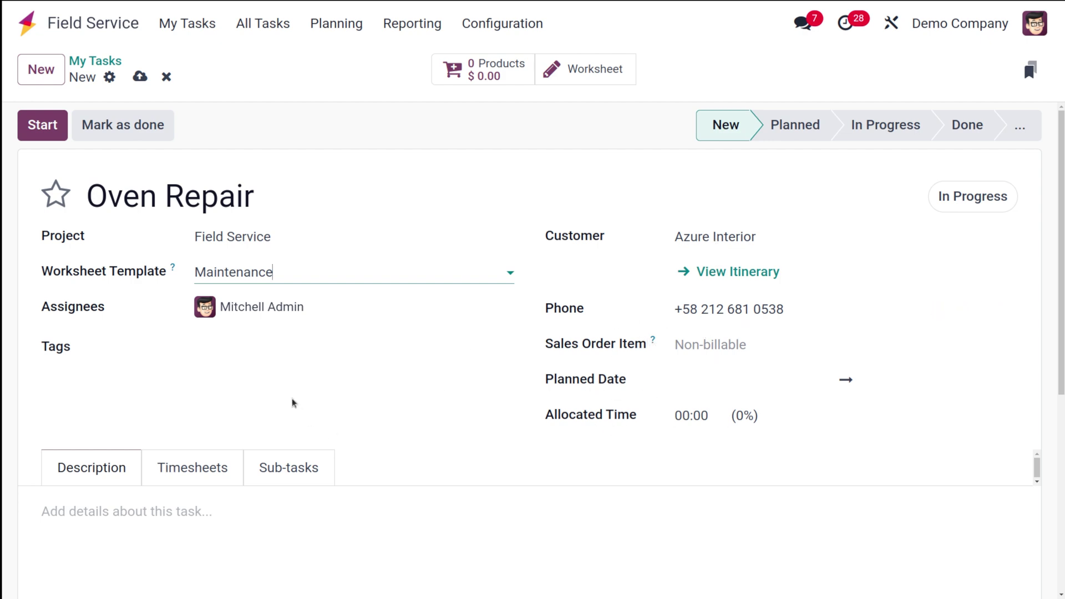
pyautogui.scroll(-2, 293, 402)
pyautogui.scroll(2, 292, 402)
pyautogui.click(582, 67)
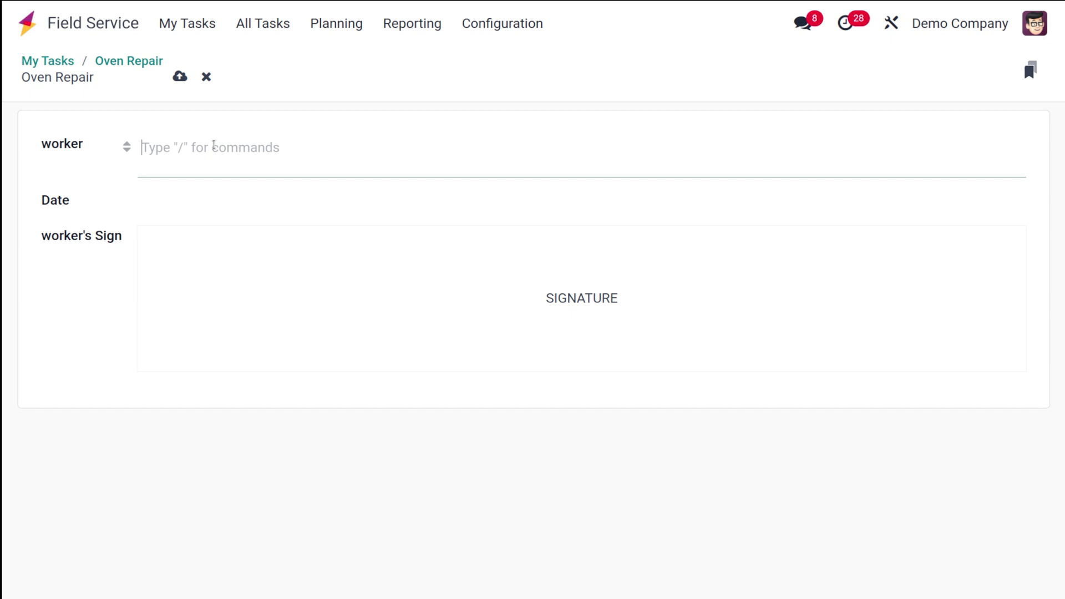
# Enter the worker's name and set the Date to 07/29/2024
pyautogui.write('John')
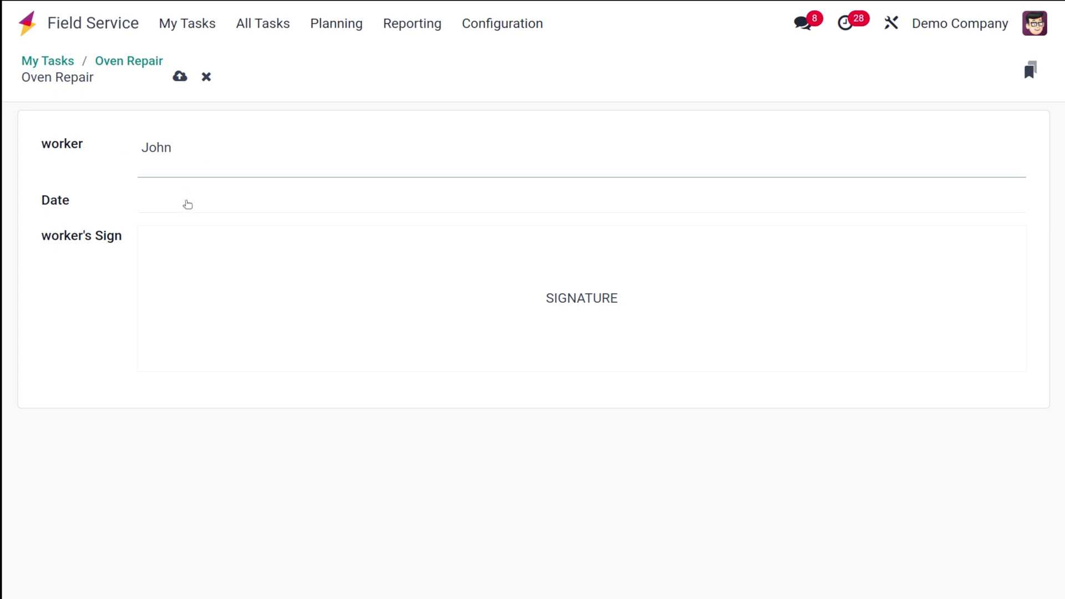
pyautogui.click(187, 202)
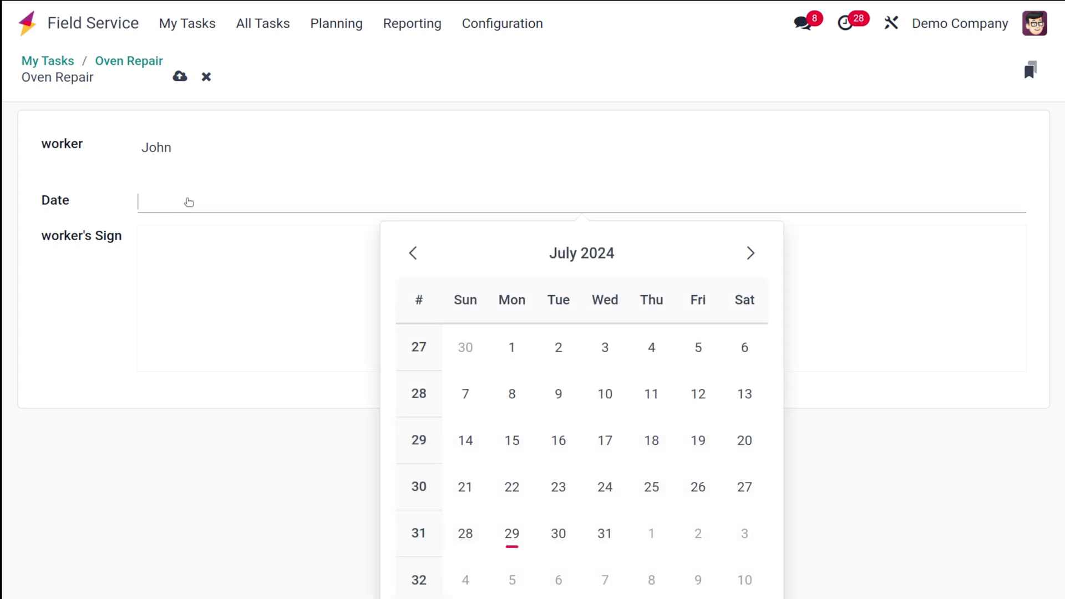
pyautogui.click(511, 534)
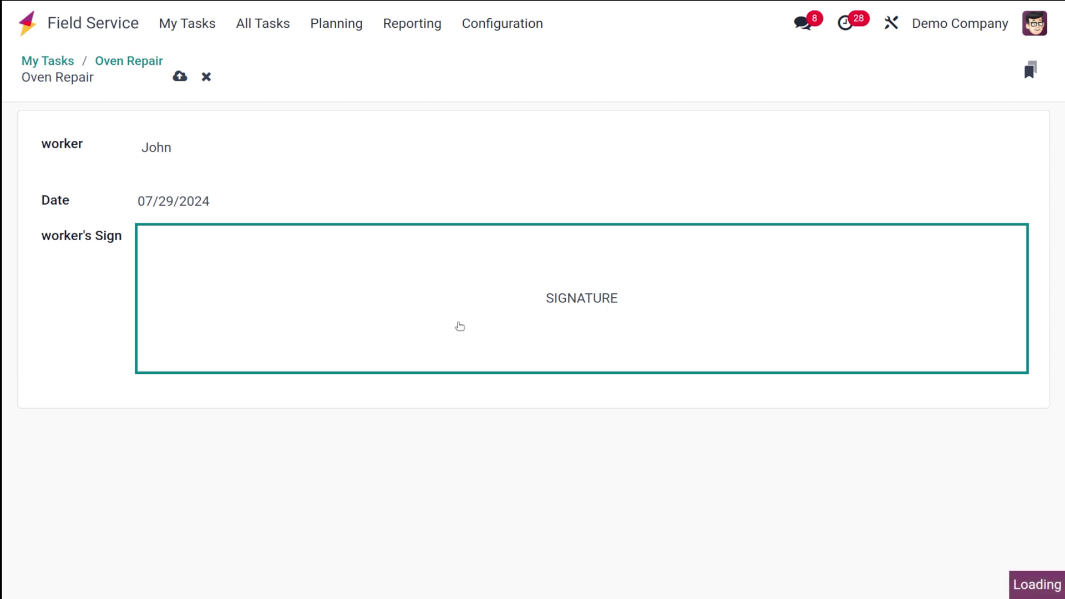
# Draw a freehand signature and adopt it into the worker's Sign field of the worksheet
pyautogui.click(532, 238)
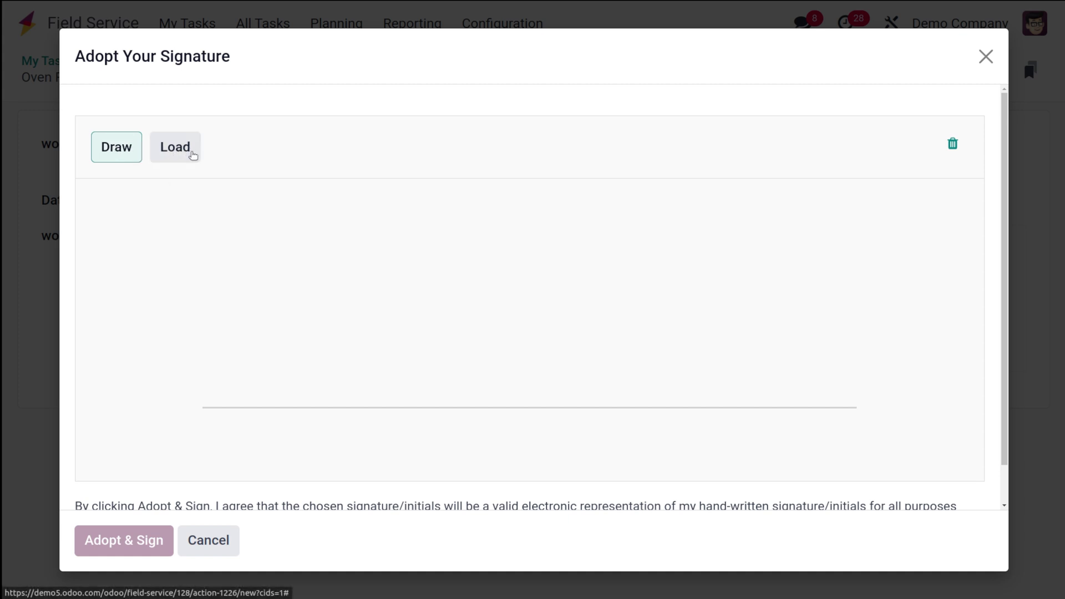
pyautogui.moveTo(341, 368)
pyautogui.mouseDown()
pyautogui.moveTo(438, 267)
pyautogui.moveTo(533, 314)
pyautogui.moveTo(483, 342)
pyautogui.mouseUp()
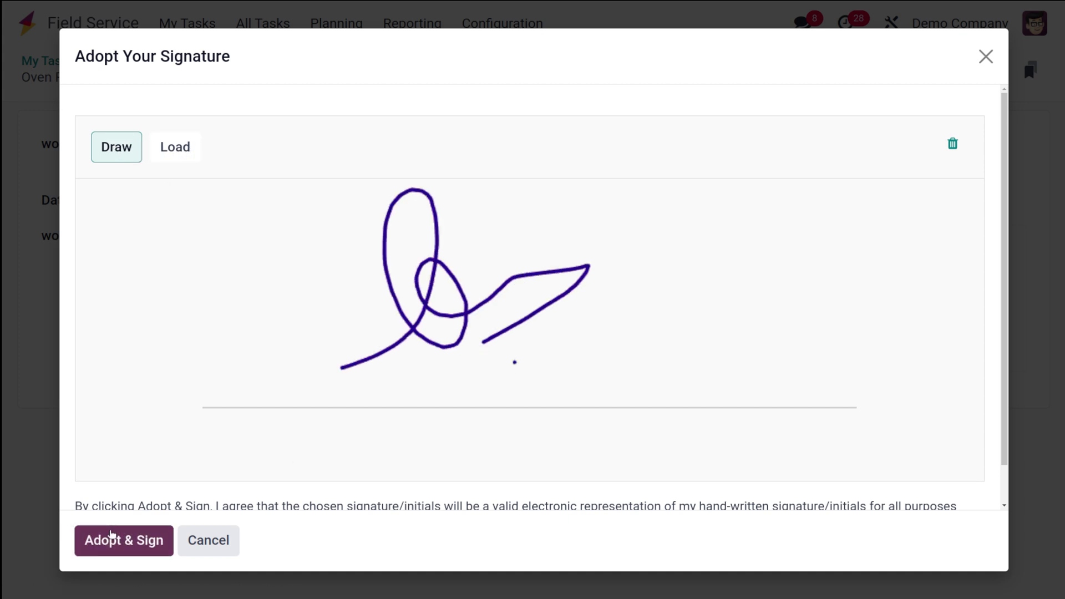
pyautogui.click(112, 535)
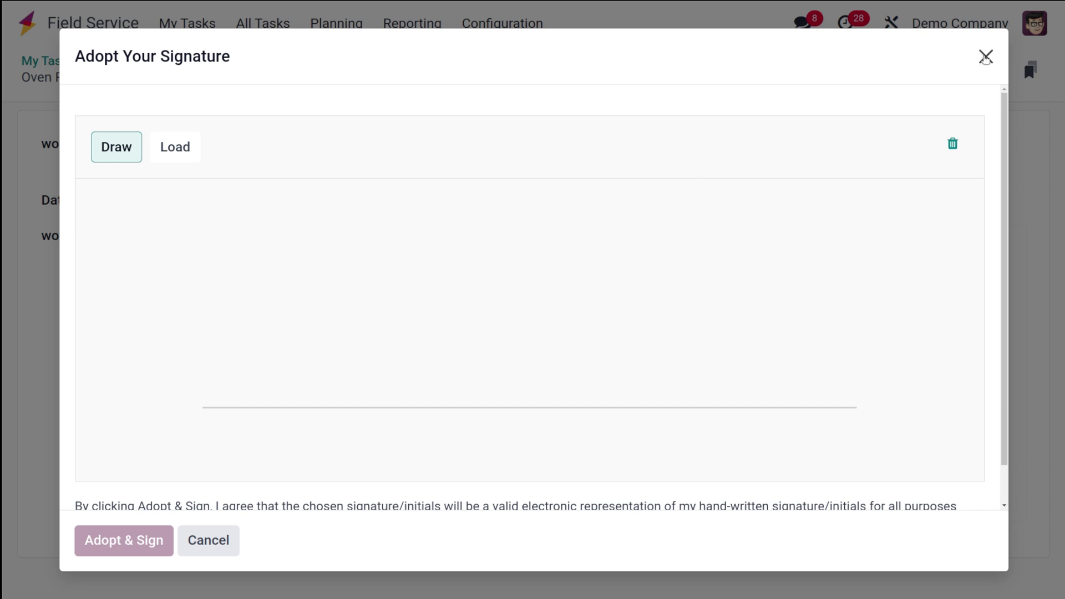
pyautogui.scroll(-1, 633, 397)
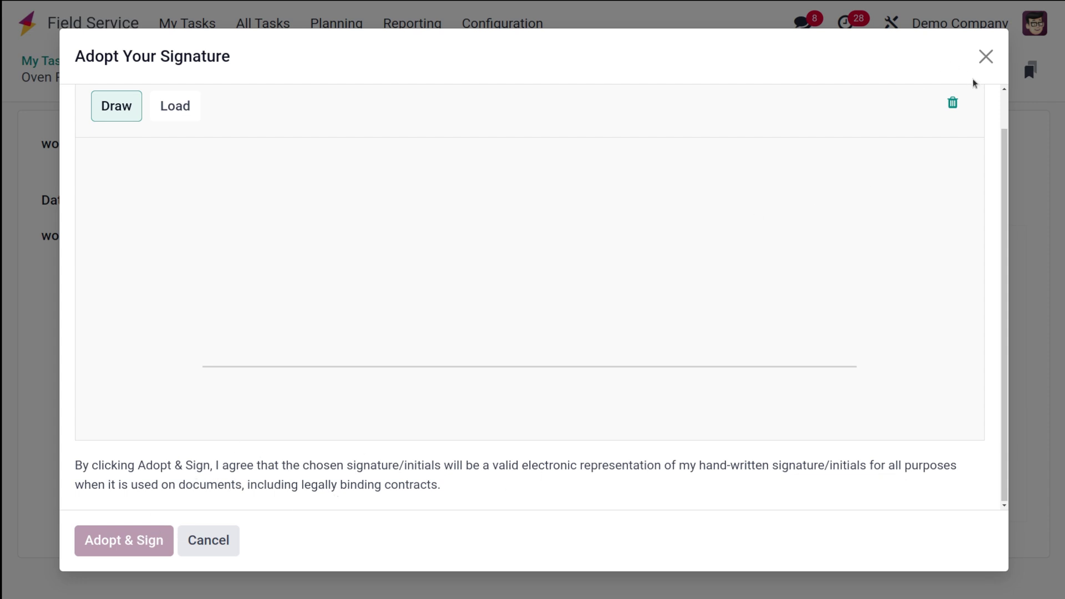
pyautogui.click(985, 56)
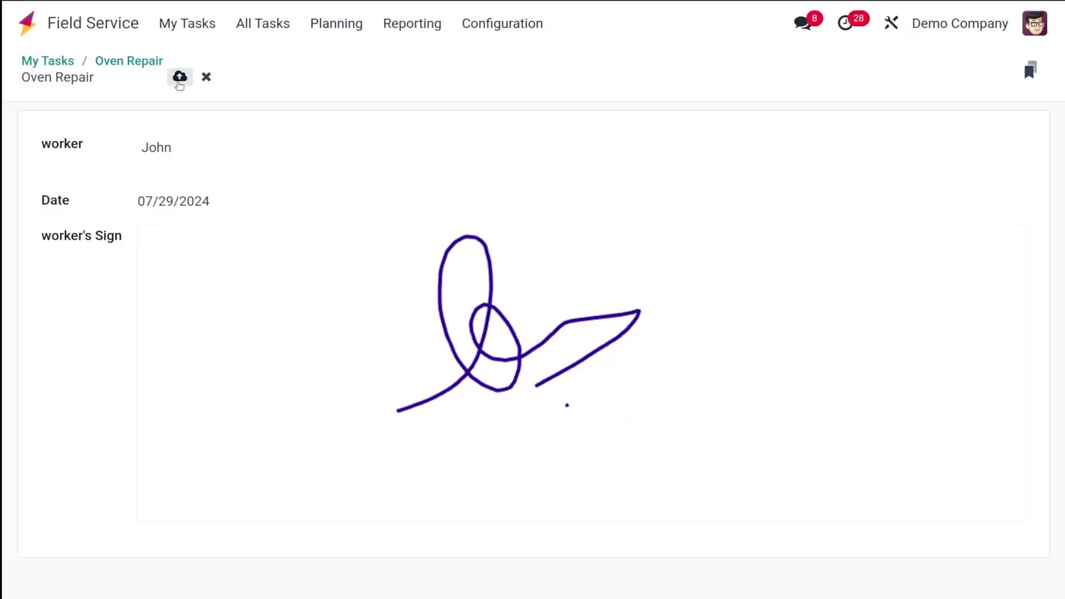
# Save the worksheet and go back to the Oven Repair task via the breadcrumb
pyautogui.click(180, 76)
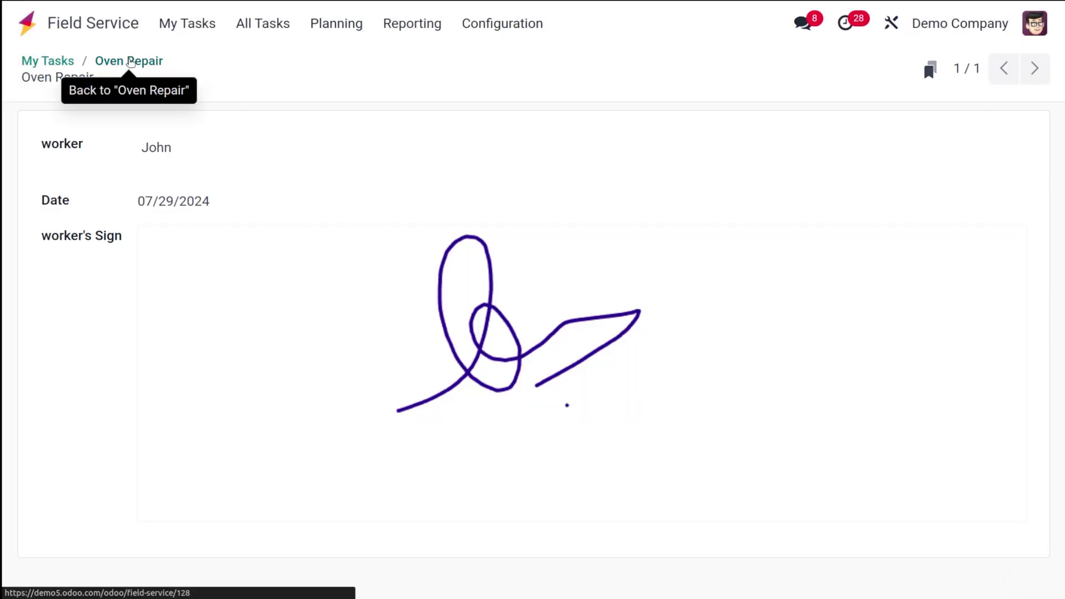
pyautogui.click(130, 61)
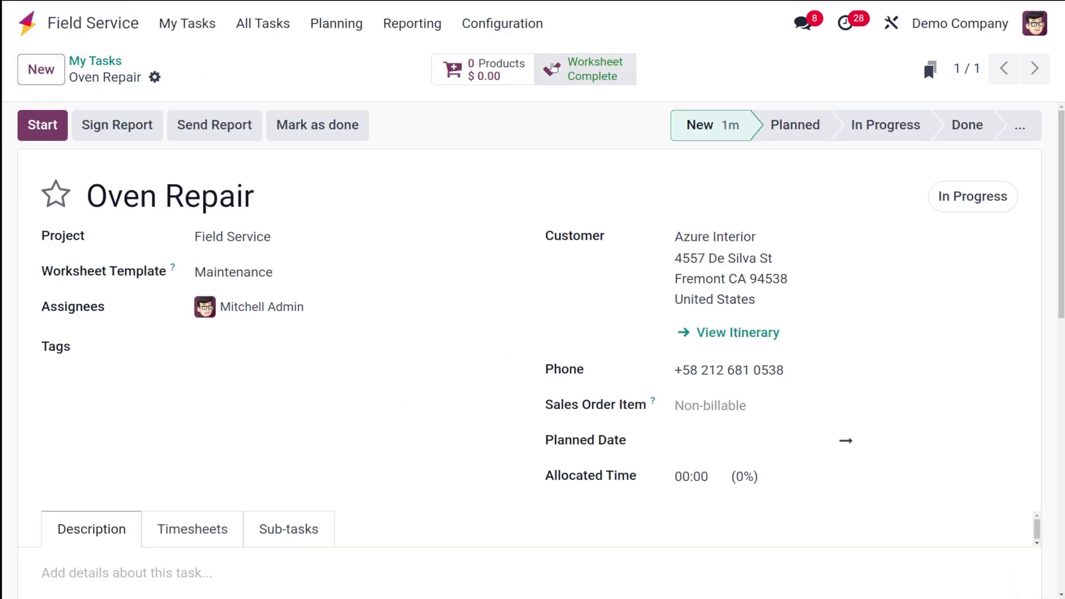